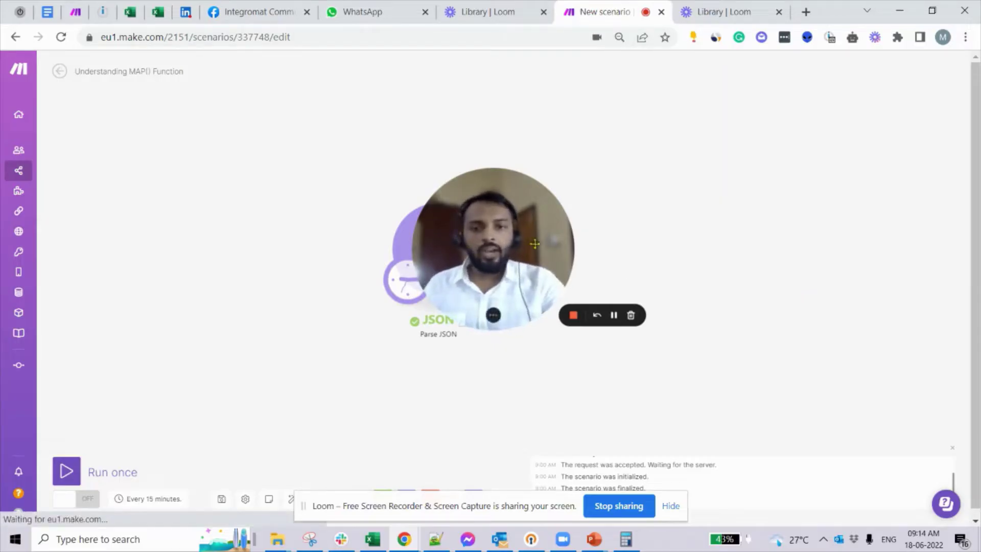
{"action": "left_click_drag", "start_coordinate": [534, 244], "coordinate": [146, 341]}
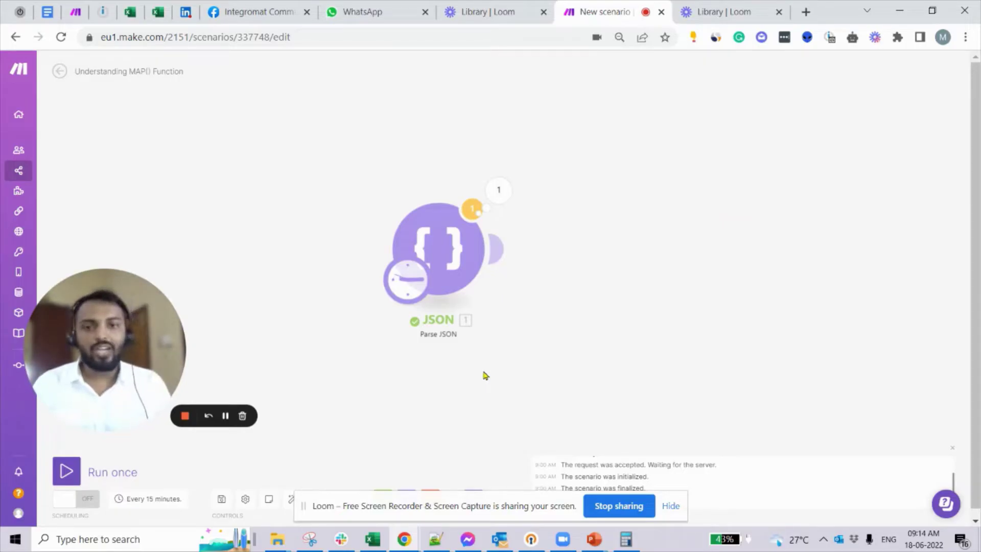
Examine the four items of the questions_and_answers array in the Parse JSON module's output
{"action": "left_click", "coordinate": [499, 196]}
{"action": "left_click_drag", "start_coordinate": [448, 256], "coordinate": [367, 256]}
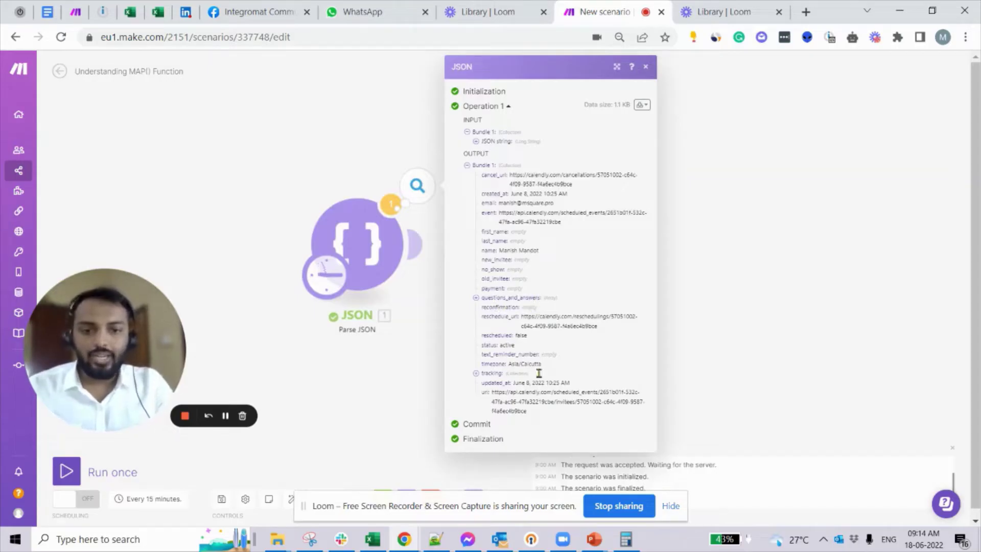
{"action": "left_click", "coordinate": [531, 300]}
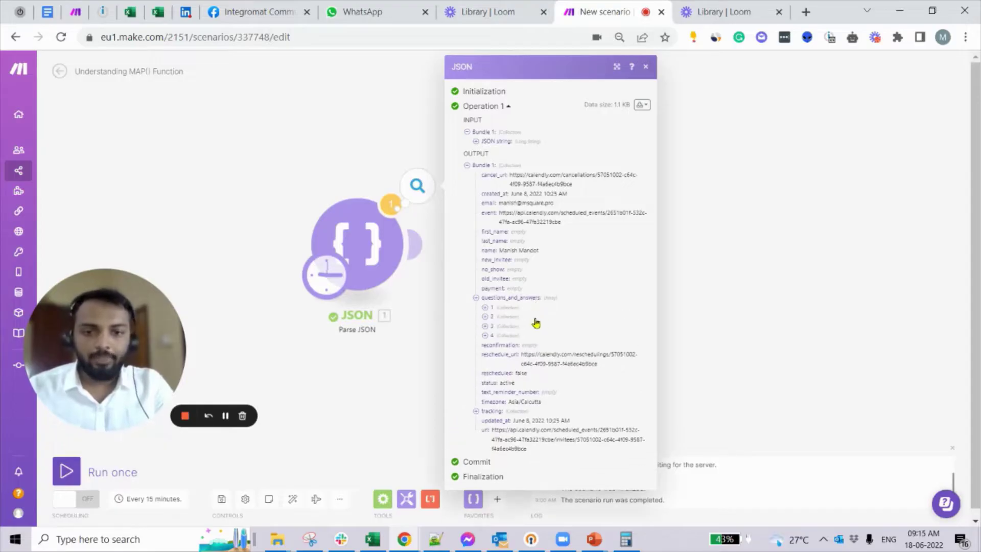
{"action": "left_click", "coordinate": [519, 308]}
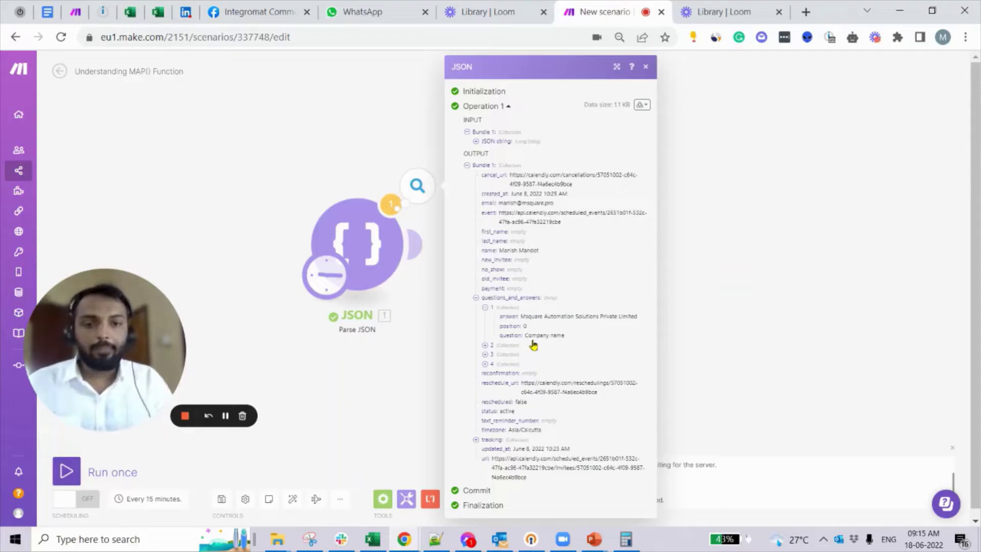
{"action": "left_click", "coordinate": [506, 345]}
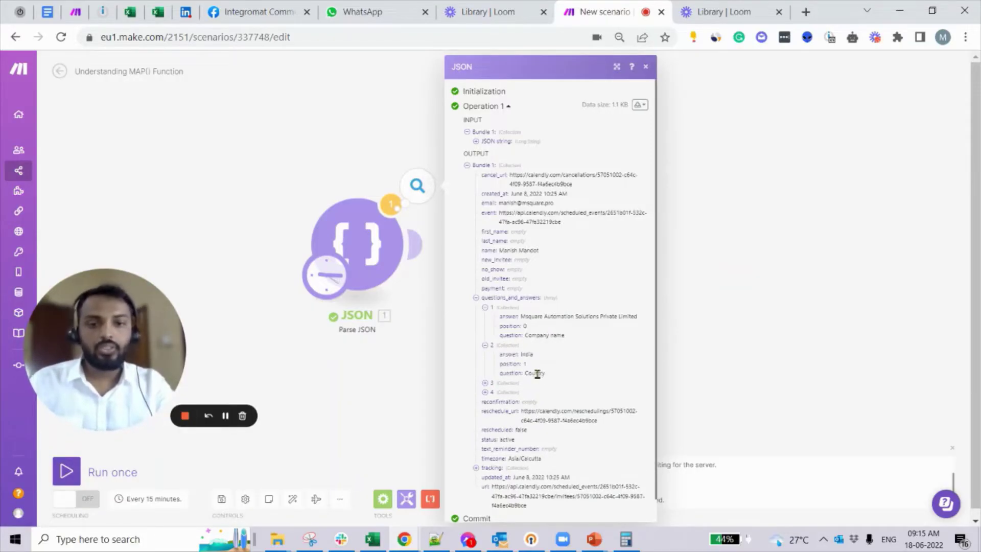
{"action": "left_click", "coordinate": [506, 383]}
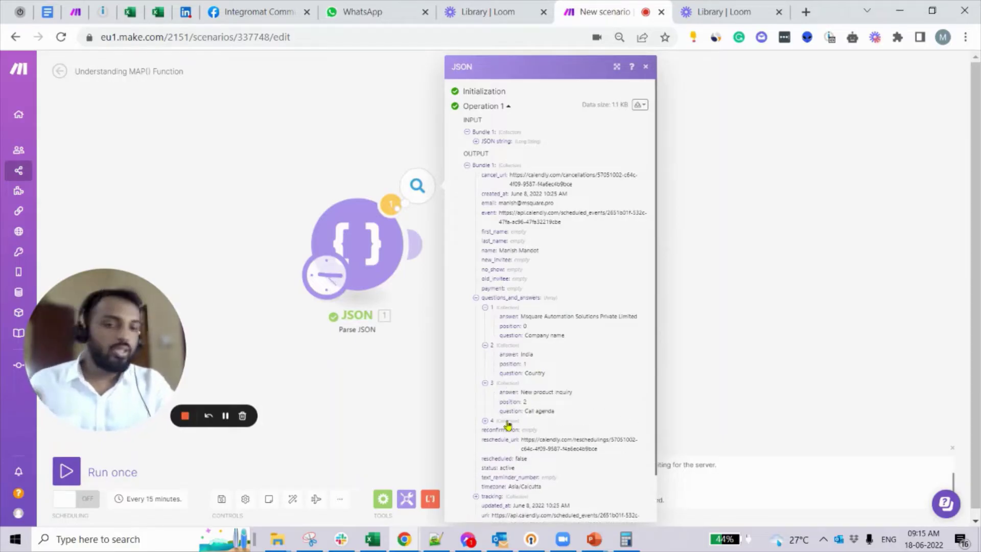
{"action": "left_click", "coordinate": [507, 422]}
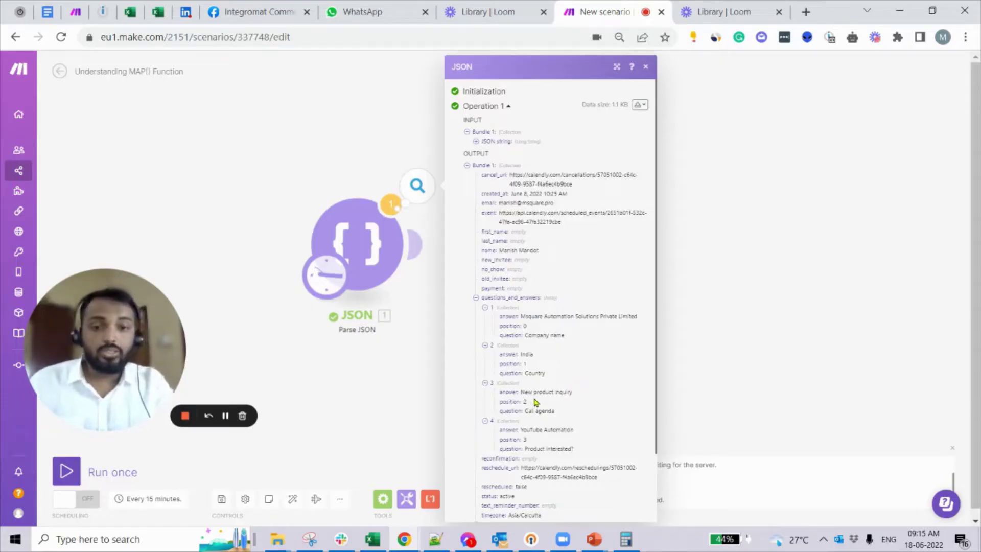
{"action": "left_click_drag", "start_coordinate": [520, 391], "coordinate": [562, 403]}
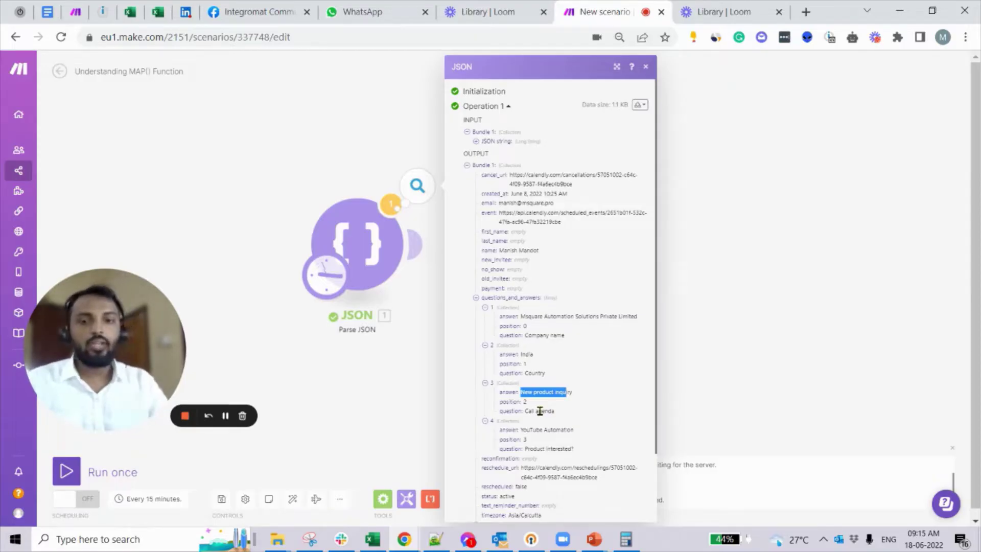
{"action": "left_click", "coordinate": [418, 353]}
Add a Tools Set variable module after the Parse JSON module
{"action": "left_click_drag", "start_coordinate": [372, 276], "coordinate": [357, 296]}
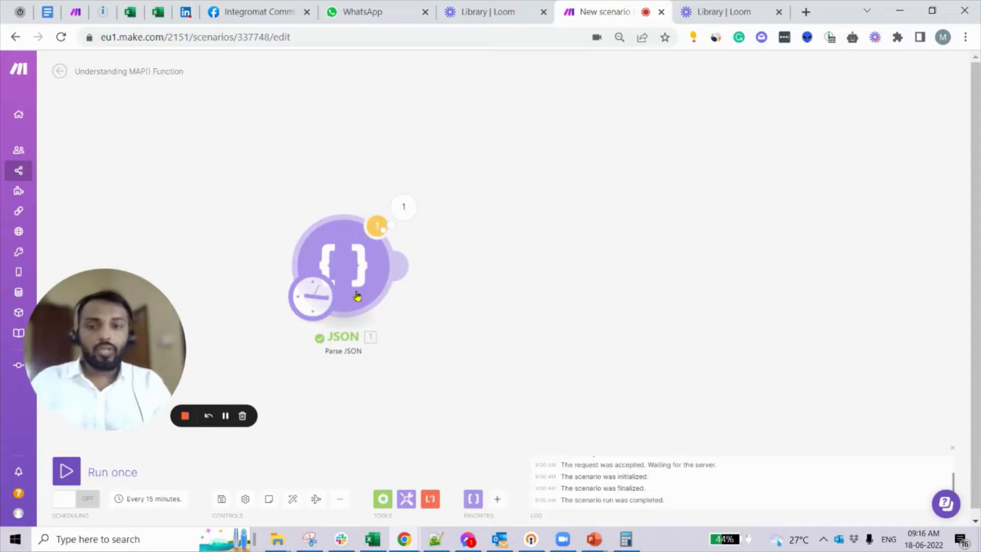
{"action": "left_click", "coordinate": [406, 498]}
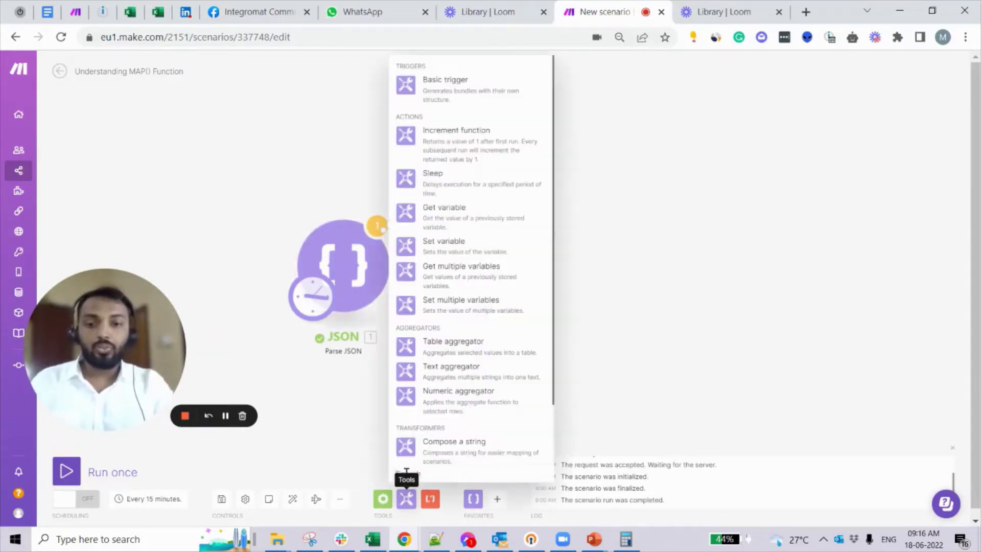
{"action": "left_click", "coordinate": [455, 250]}
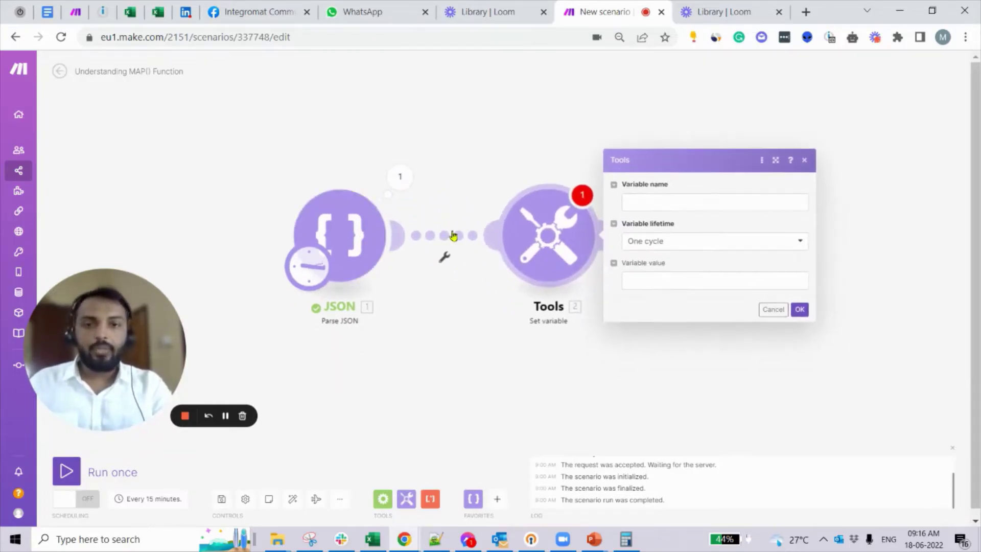
Check the third questions_and_answers item in the Parse JSON output and name the new variable Call Agenda after its question
{"action": "left_click", "coordinate": [411, 196]}
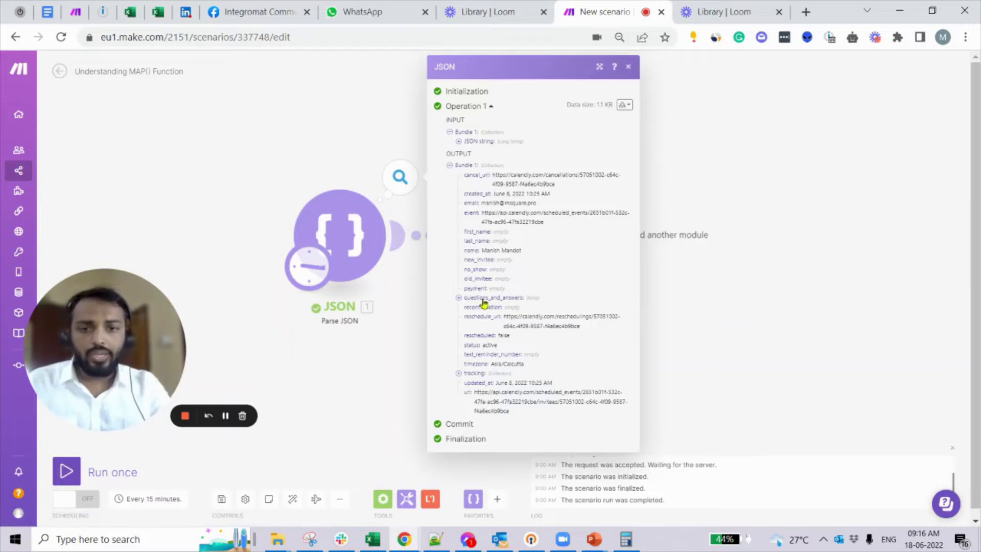
{"action": "left_click", "coordinate": [458, 297]}
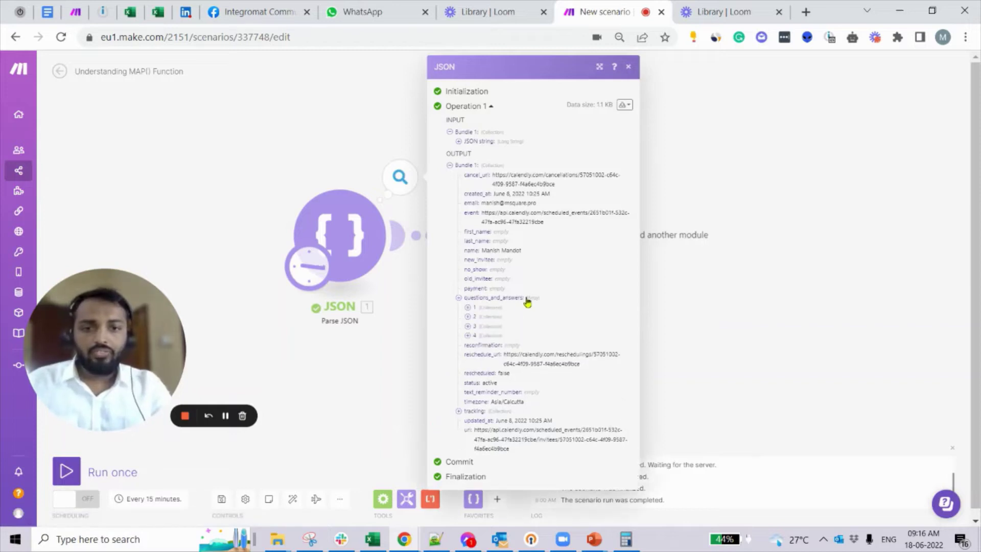
{"action": "left_click", "coordinate": [479, 327]}
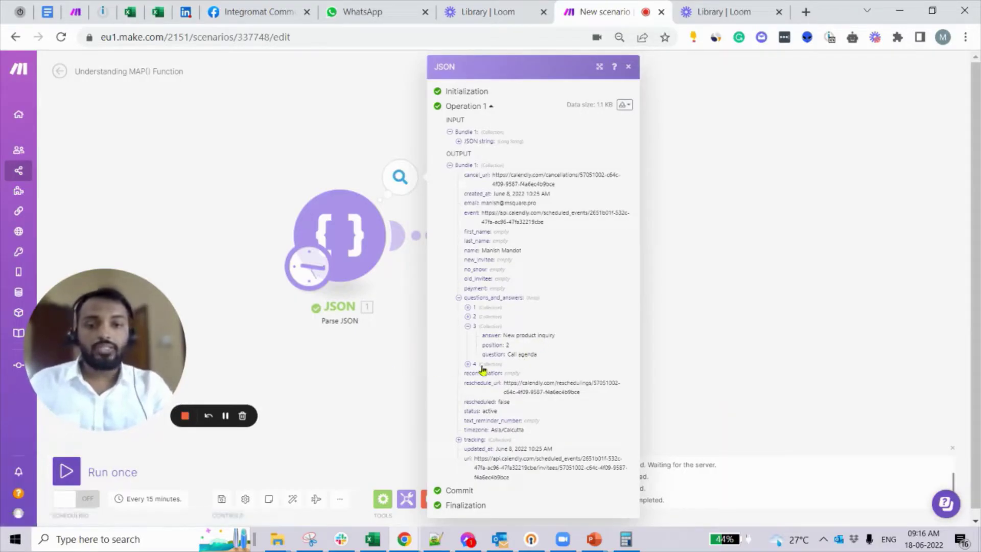
{"action": "left_click", "coordinate": [423, 357]}
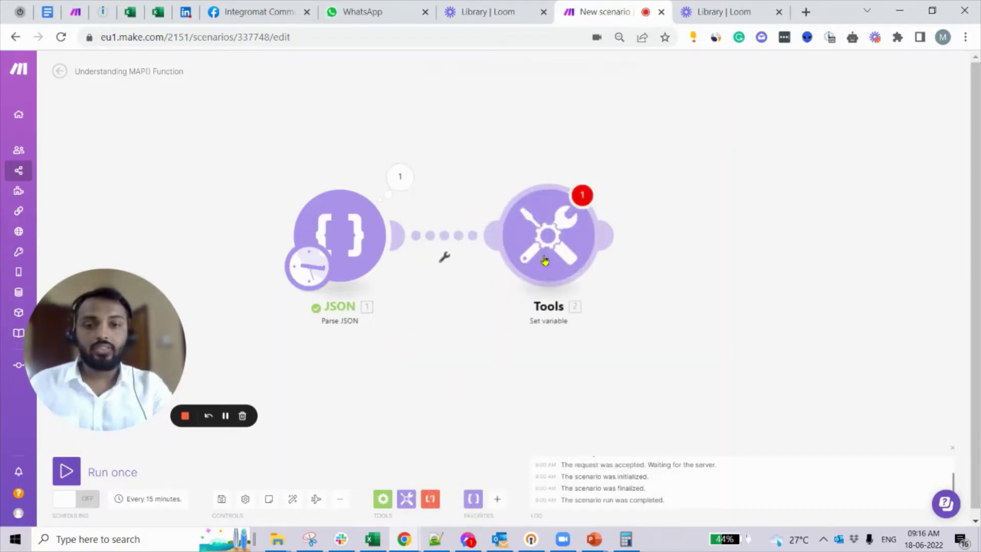
{"action": "left_click", "coordinate": [544, 260]}
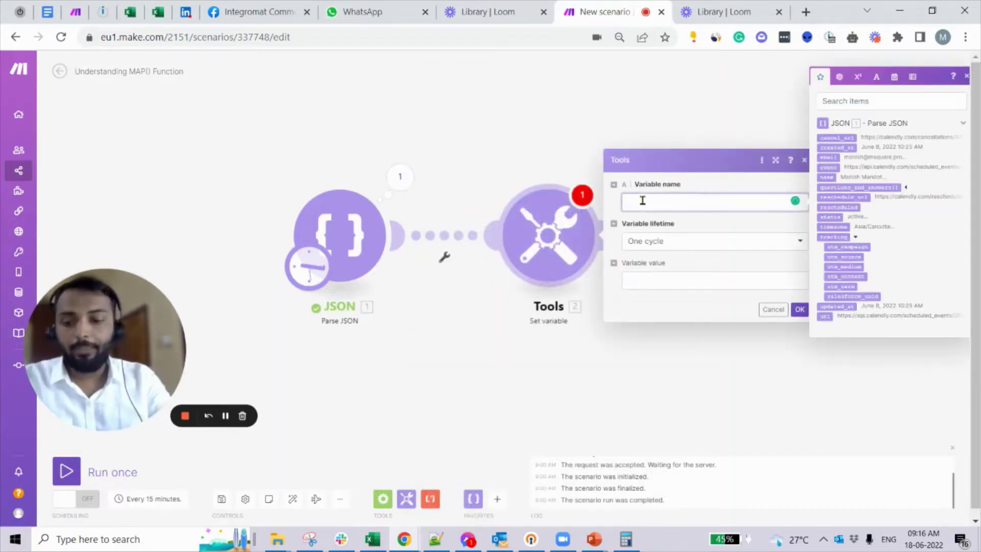
{"action": "type", "text": "Call Agenda"}
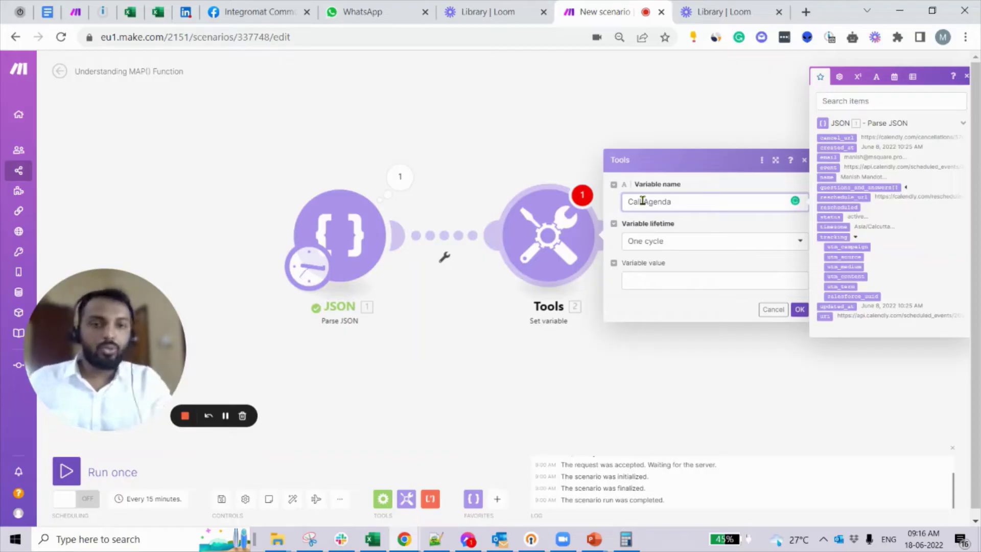
Compare the questions_and_answers fields available for mapping the variable value with all four array items in the Parse JSON output
{"action": "left_click", "coordinate": [690, 279]}
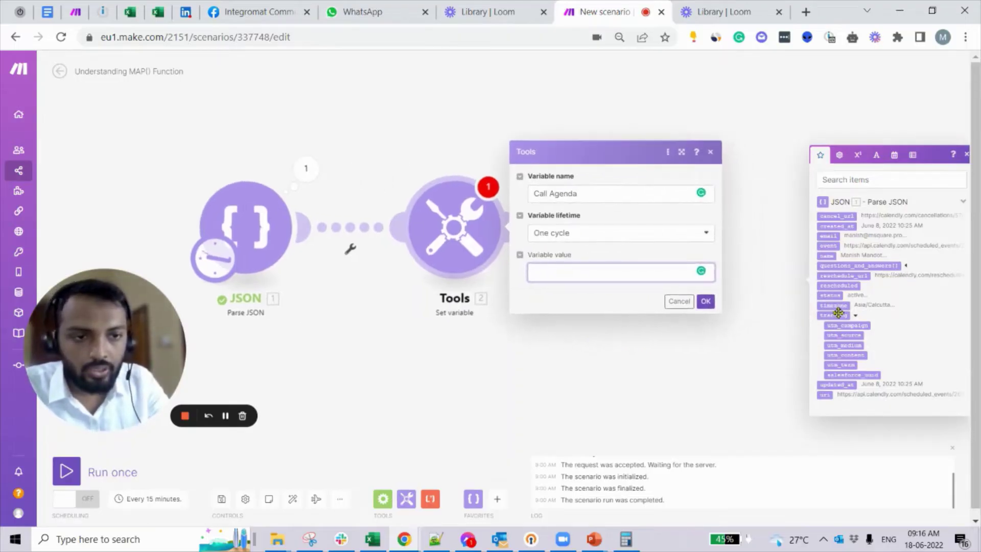
{"action": "left_click", "coordinate": [663, 274]}
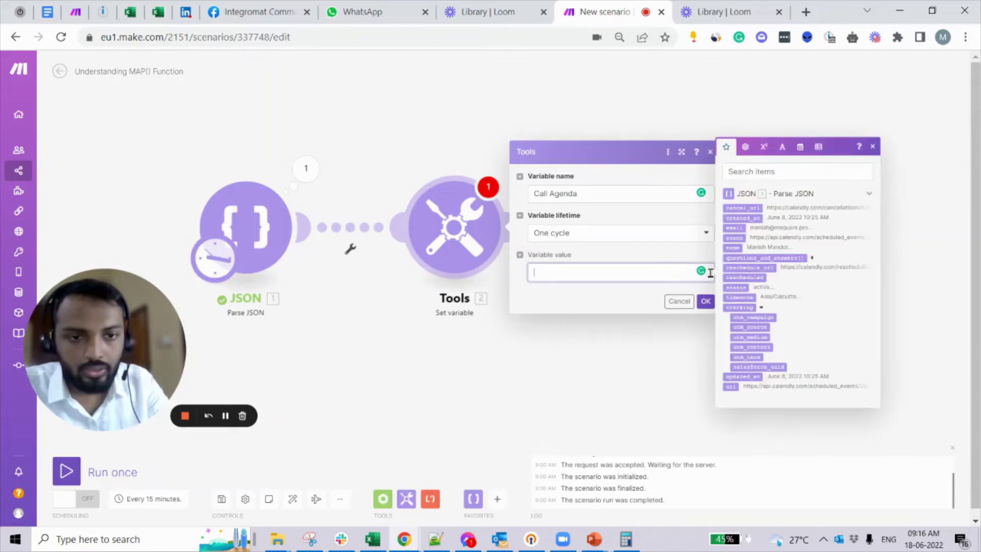
{"action": "left_click", "coordinate": [814, 260]}
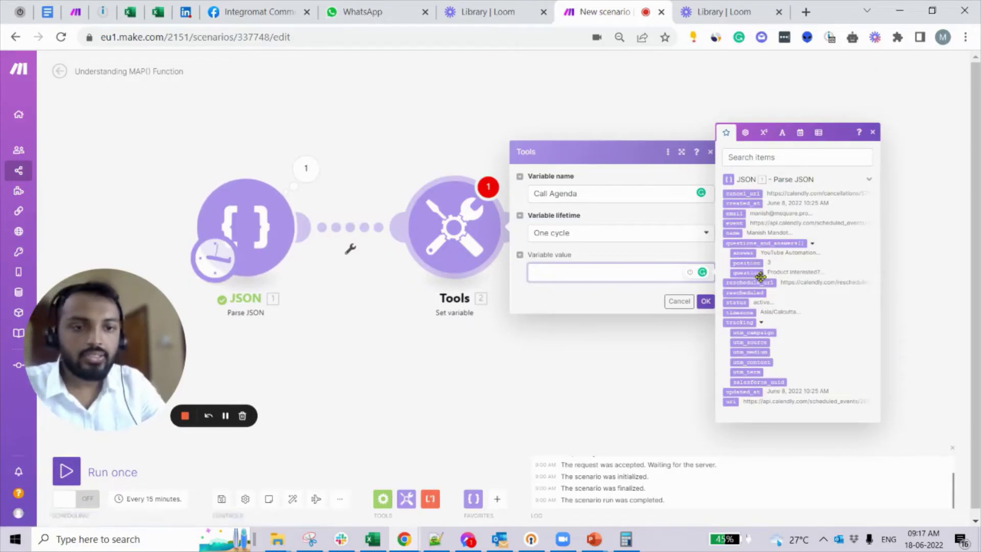
{"action": "left_click_drag", "start_coordinate": [761, 274], "coordinate": [773, 281]}
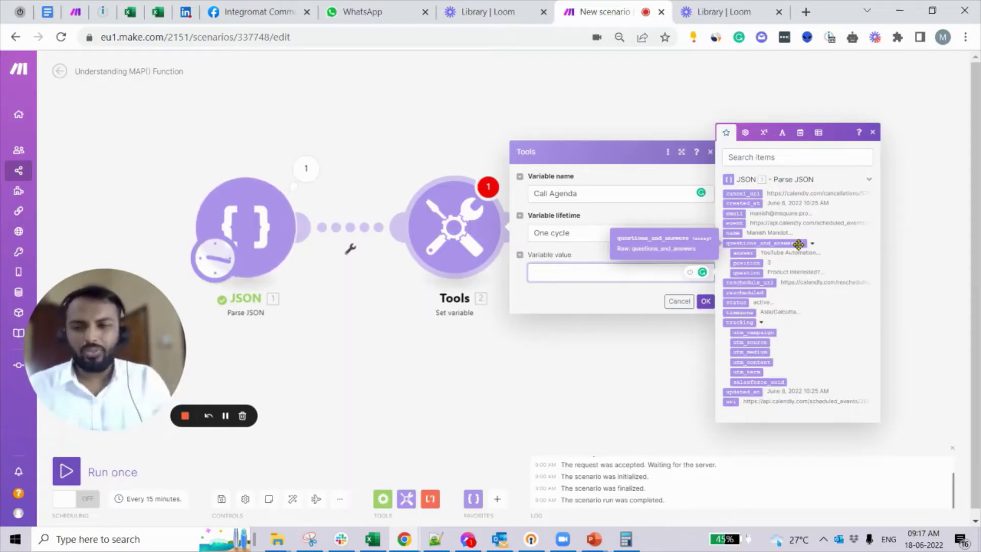
{"action": "left_click", "coordinate": [305, 169]}
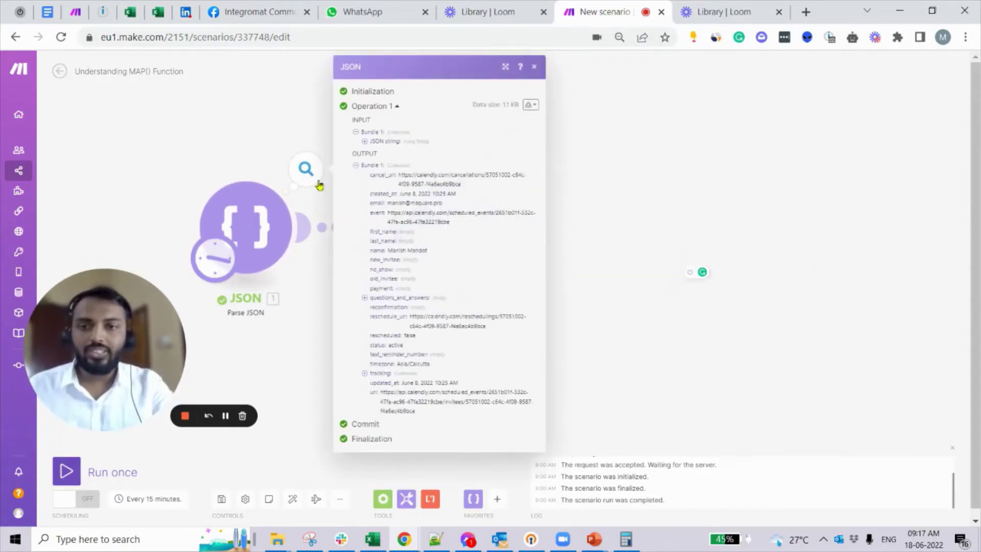
{"action": "left_click", "coordinate": [385, 298]}
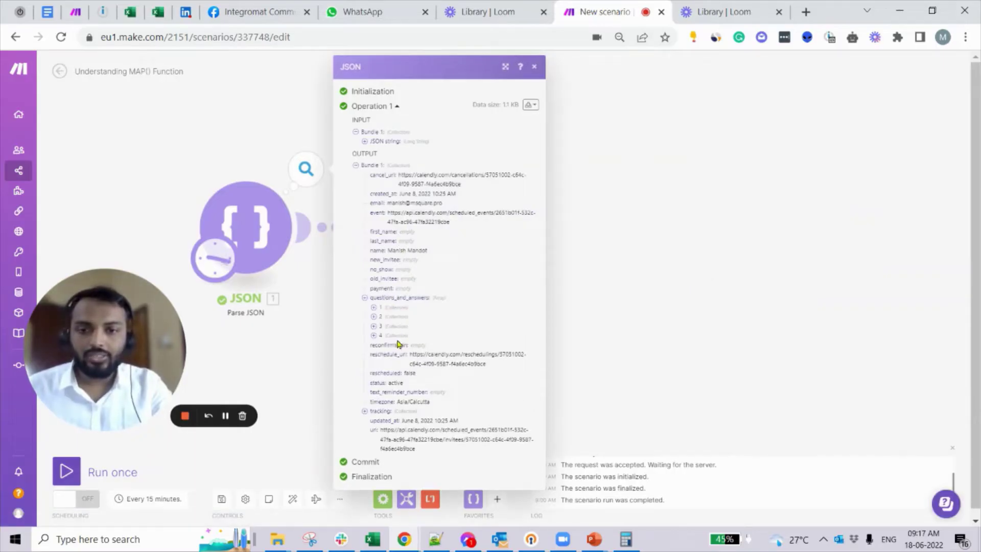
{"action": "left_click", "coordinate": [401, 336]}
{"action": "left_click", "coordinate": [393, 326]}
{"action": "left_click", "coordinate": [403, 316]}
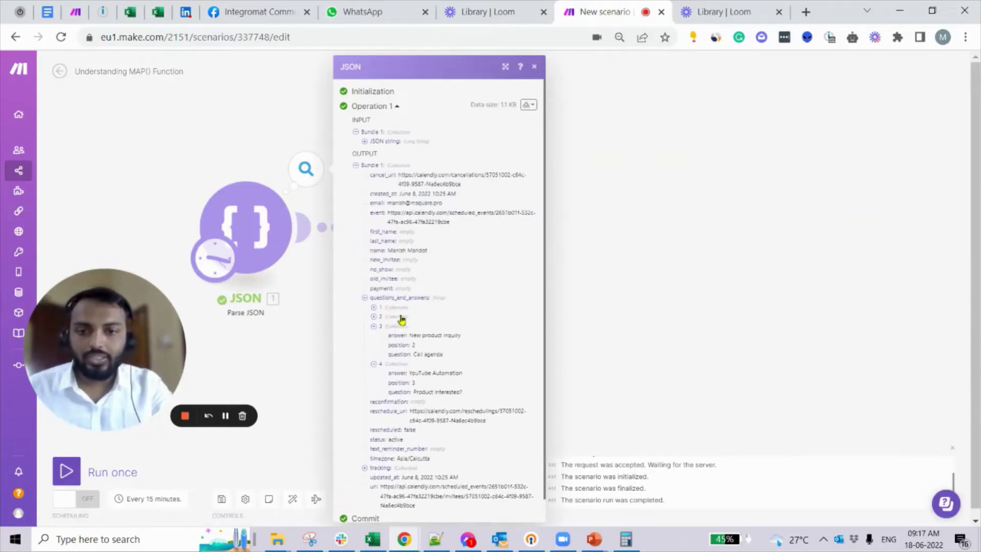
{"action": "left_click", "coordinate": [404, 308]}
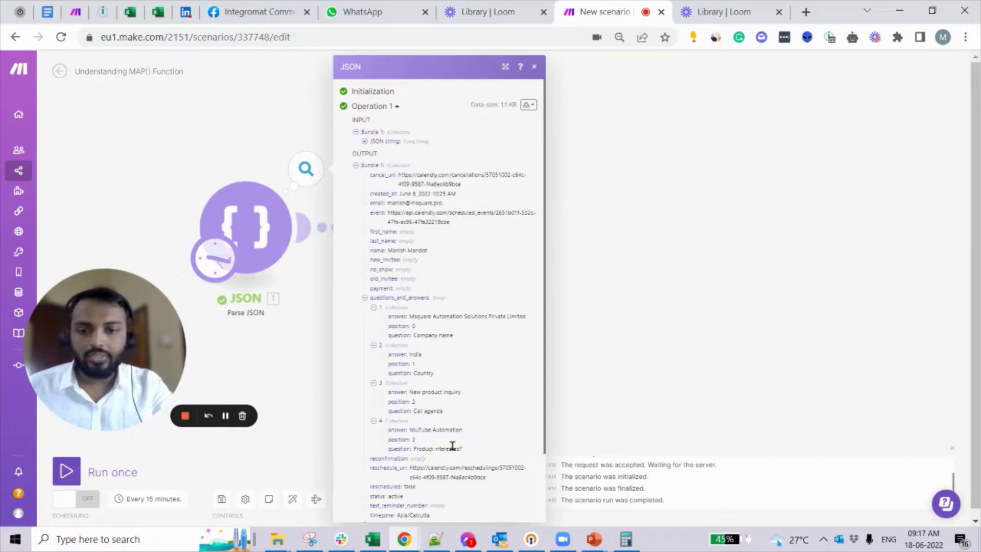
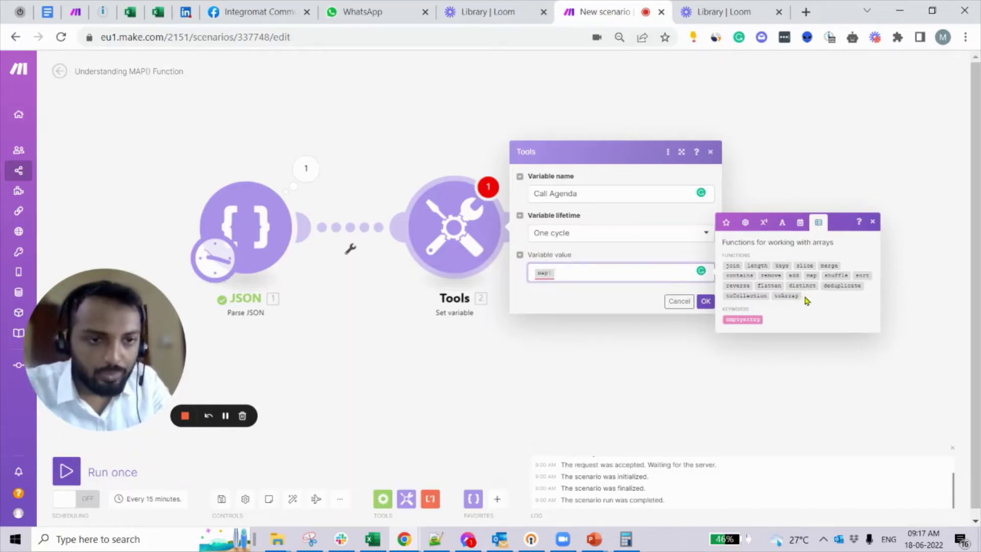
Build the variable value with the map function, using the questions_and_answers array as its first argument followed by a semicolon
{"action": "mouse_move", "coordinate": [814, 276]}
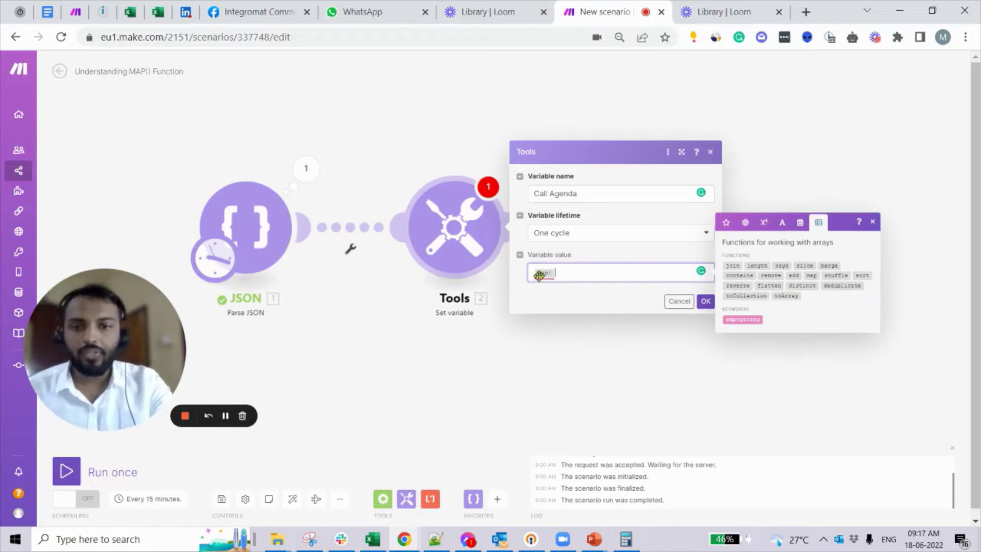
{"action": "mouse_move", "coordinate": [538, 276]}
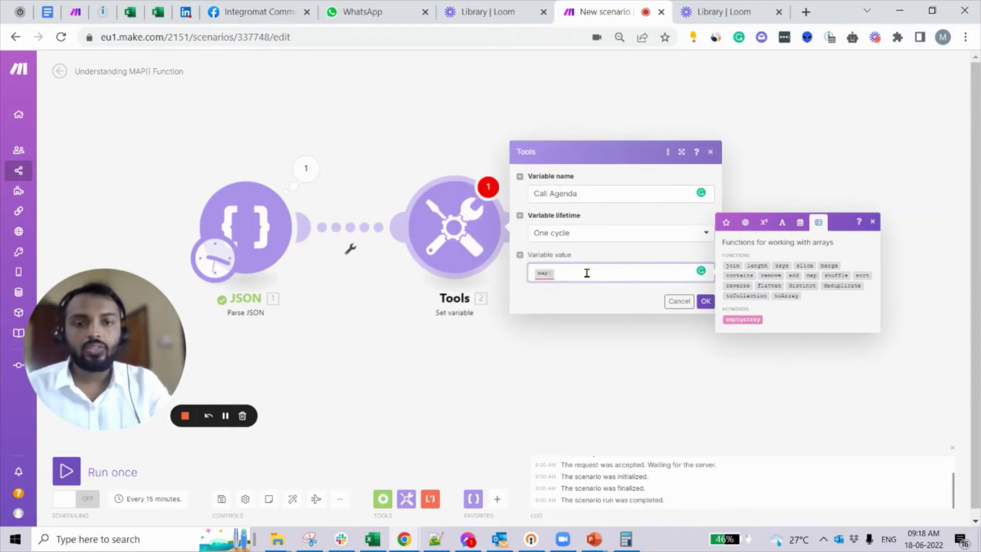
{"action": "left_click", "coordinate": [588, 237]}
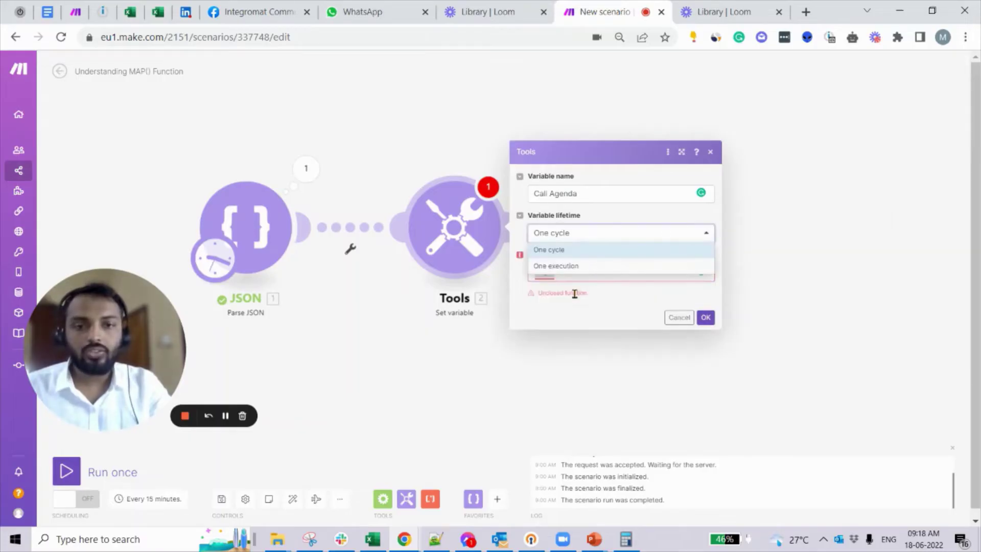
{"action": "left_click", "coordinate": [582, 291]}
{"action": "left_click", "coordinate": [589, 275]}
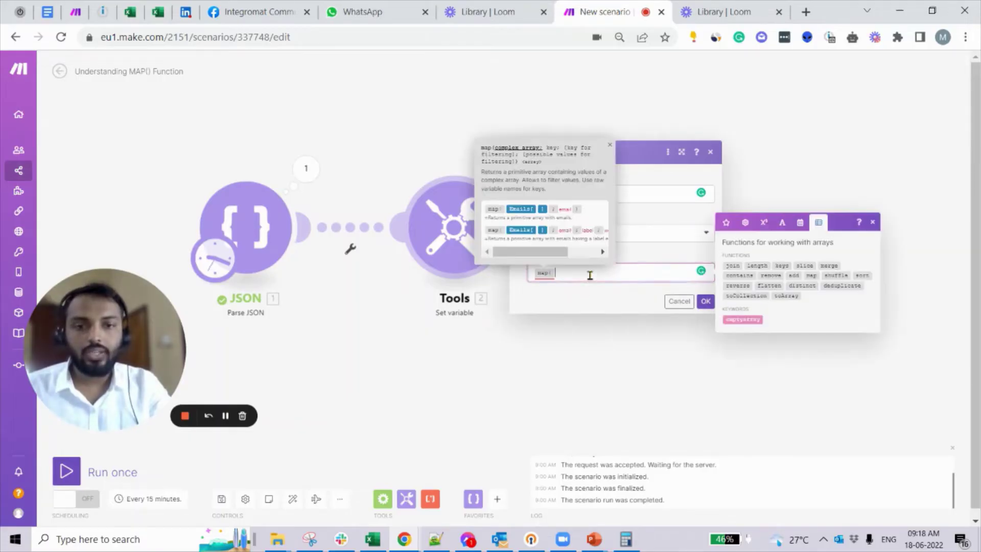
{"action": "left_click", "coordinate": [726, 228]}
{"action": "left_click", "coordinate": [775, 244]}
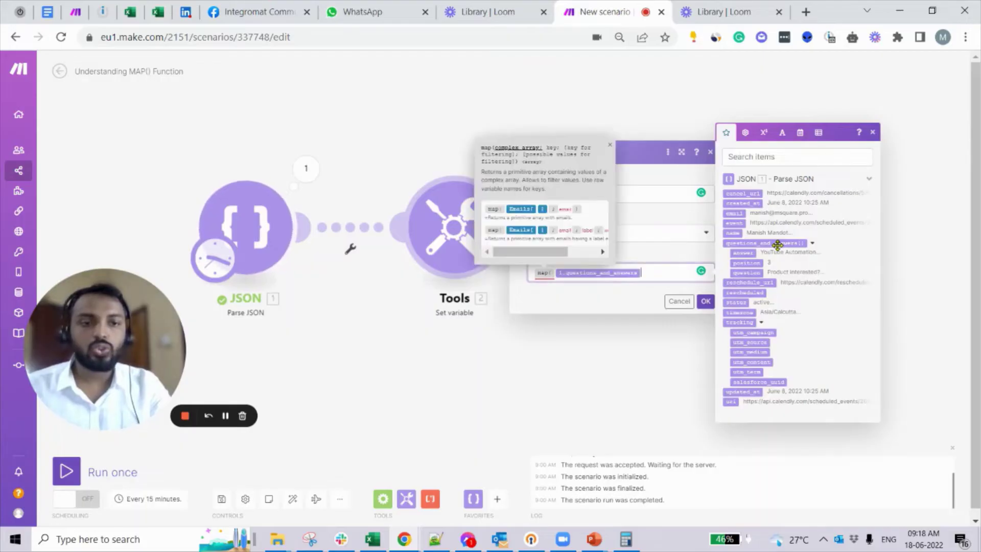
{"action": "left_click", "coordinate": [608, 305]}
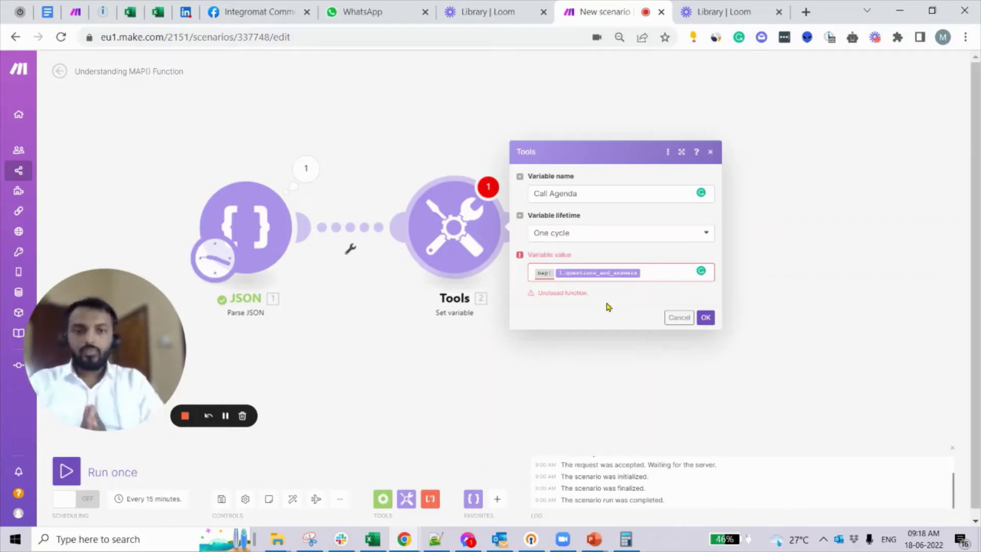
{"action": "left_click", "coordinate": [662, 275]}
{"action": "type", "text": ";"}
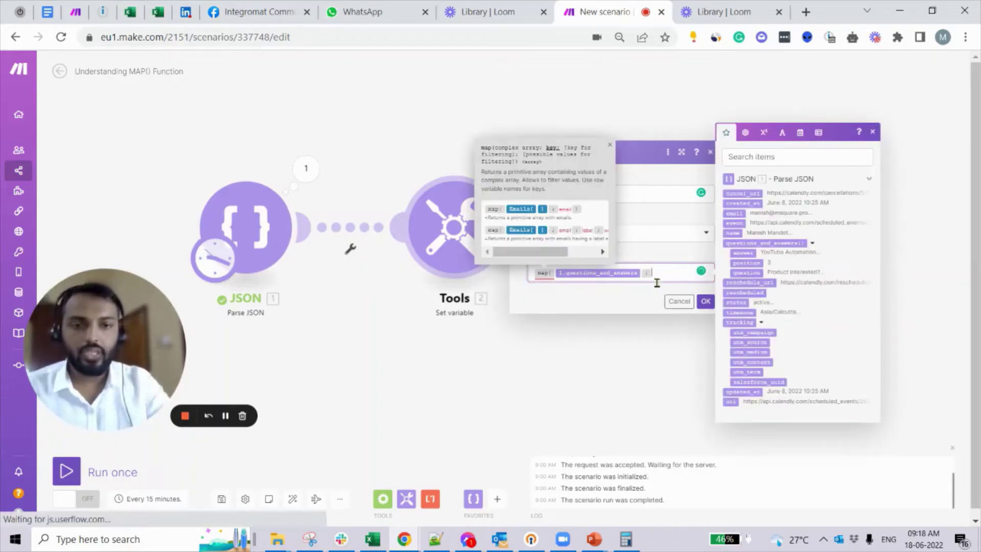
Examine the keys of the third questions_and_answers item in the Parse JSON output for the map function's next argument
{"action": "left_click", "coordinate": [615, 297]}
{"action": "left_click", "coordinate": [307, 170]}
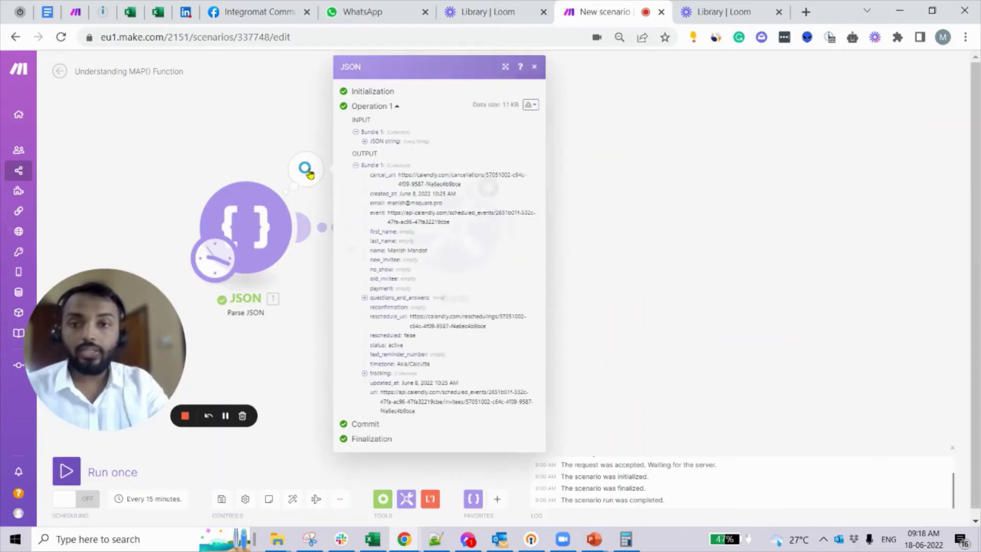
{"action": "left_click", "coordinate": [393, 298]}
{"action": "left_click", "coordinate": [397, 327]}
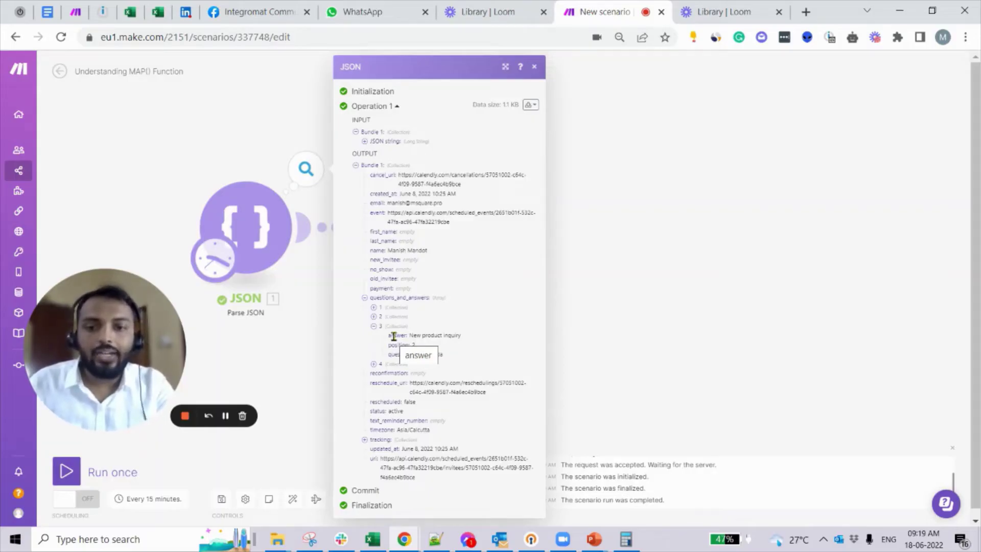
Add answer as the map function's second argument in the Set variable module's value, followed by a semicolon
{"action": "left_click", "coordinate": [330, 347]}
{"action": "left_click", "coordinate": [448, 247]}
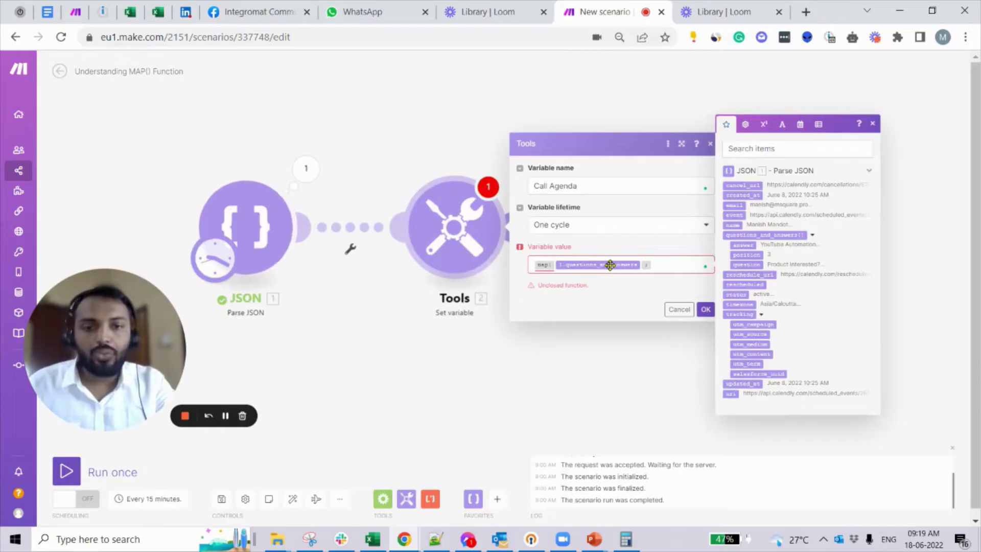
{"action": "left_click", "coordinate": [670, 271]}
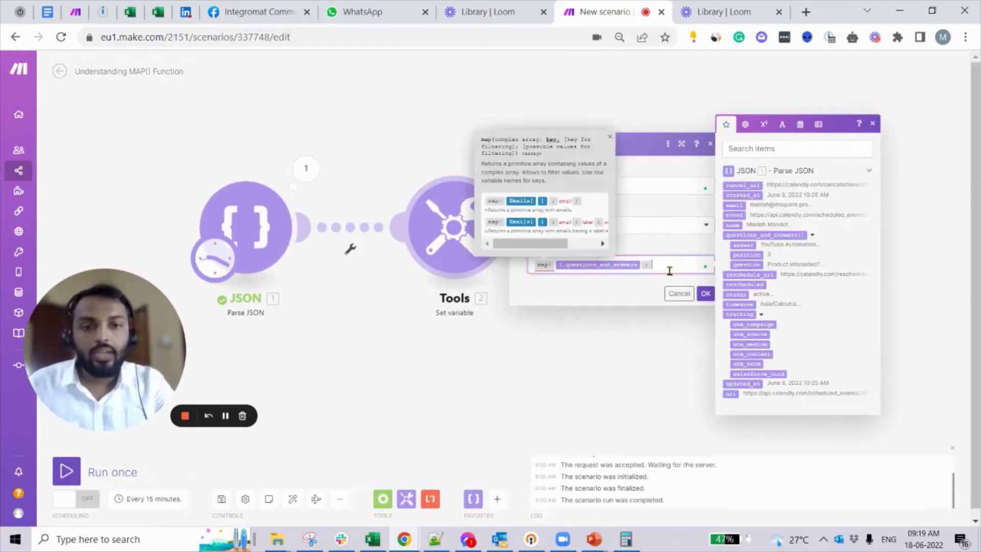
{"action": "type", "text": "answer "}
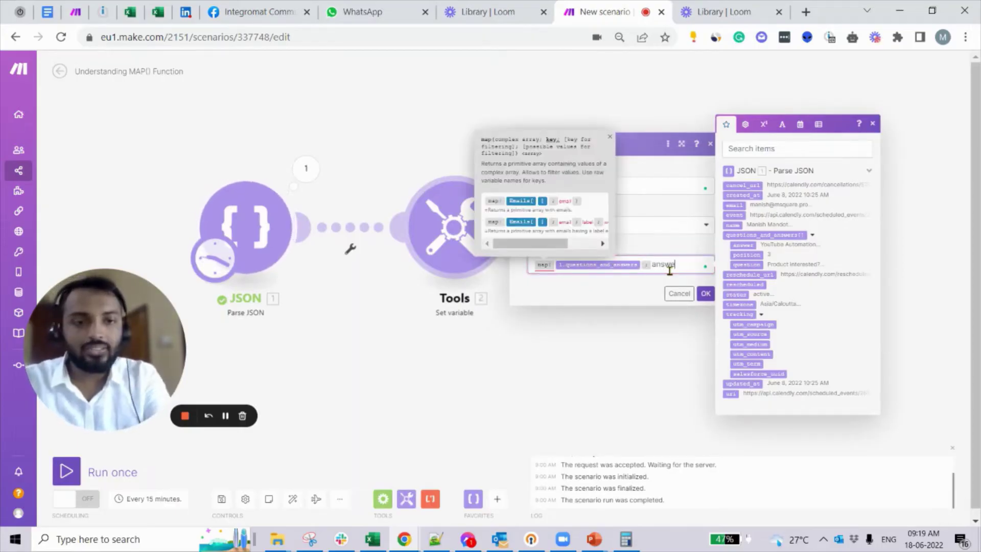
{"action": "type", "text": ";"}
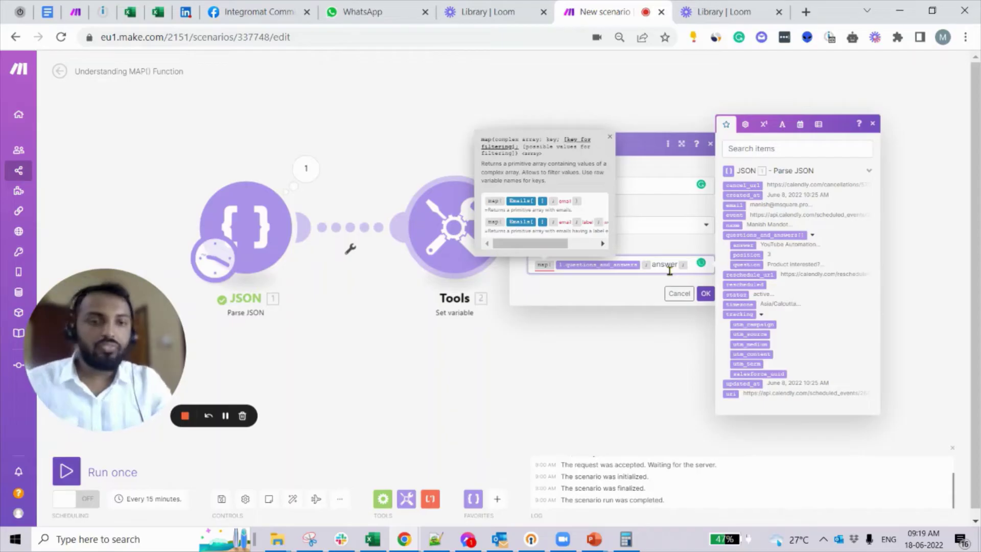
{"action": "left_click", "coordinate": [637, 289]}
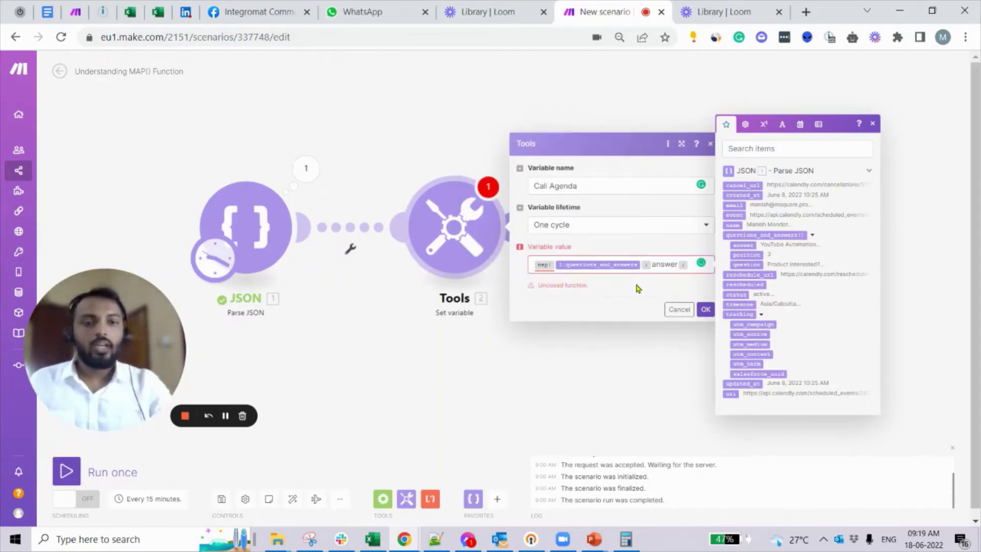
{"action": "left_click", "coordinate": [691, 266]}
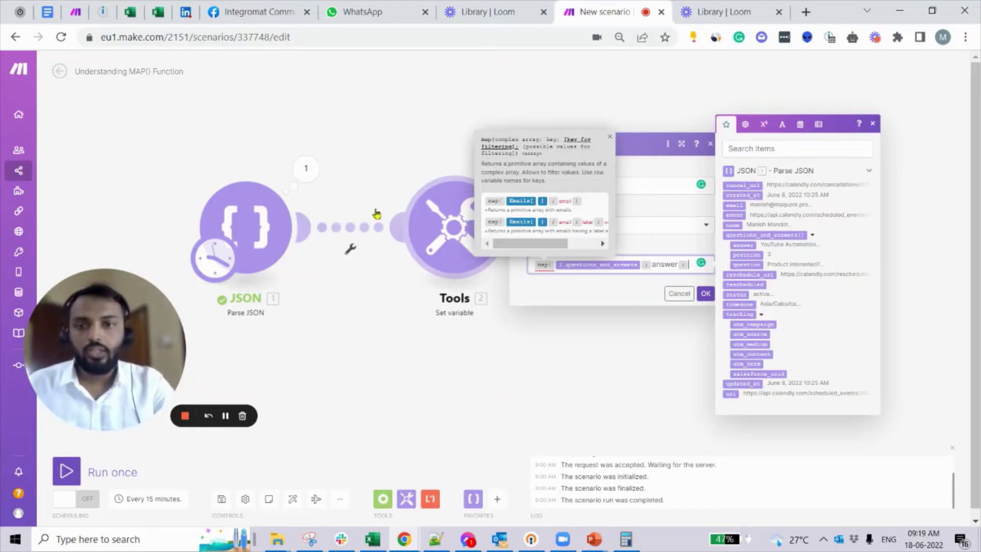
Copy the question text Call agenda from the third questions_and_answers item in the Parse JSON output
{"action": "left_click", "coordinate": [305, 169]}
{"action": "left_click", "coordinate": [393, 298]}
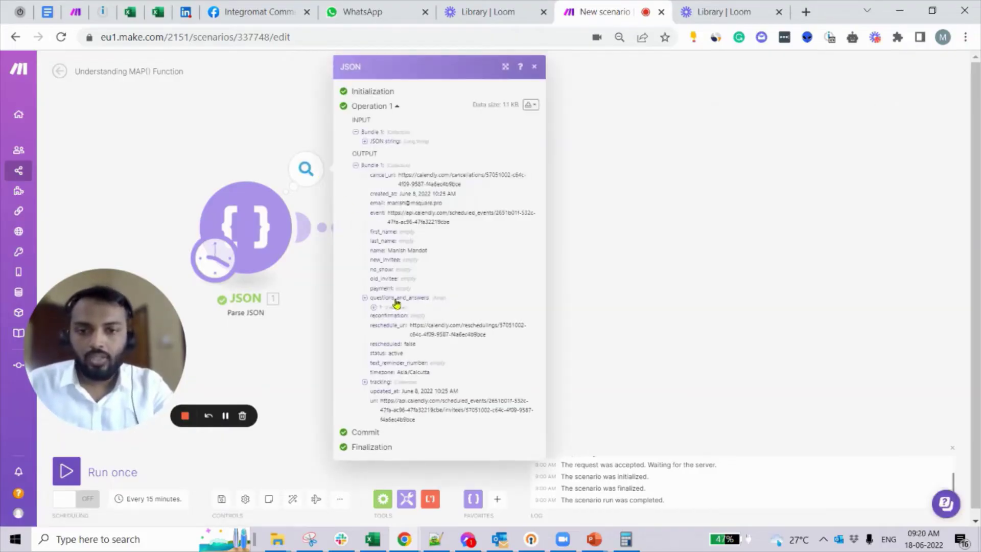
{"action": "left_click", "coordinate": [403, 325]}
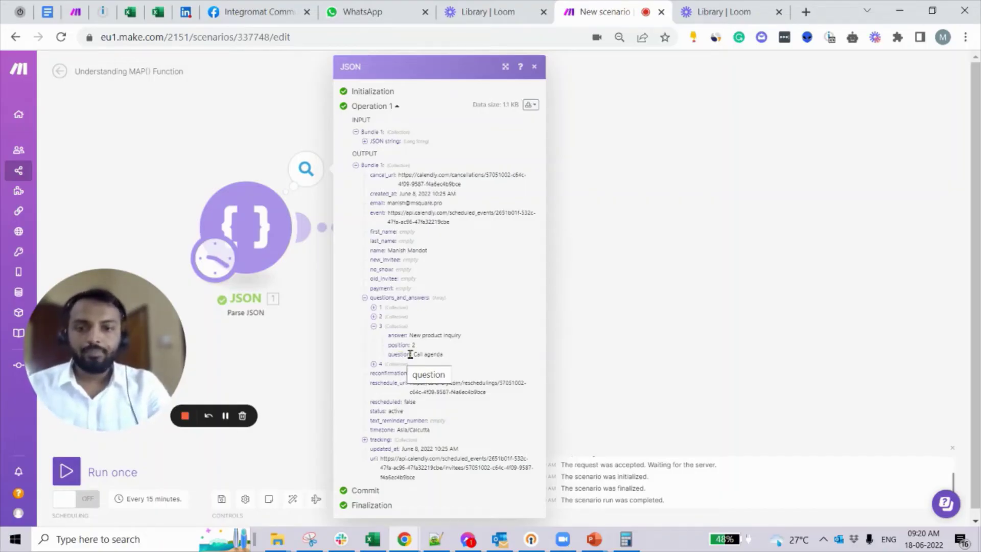
{"action": "left_click_drag", "start_coordinate": [444, 354], "coordinate": [413, 356]}
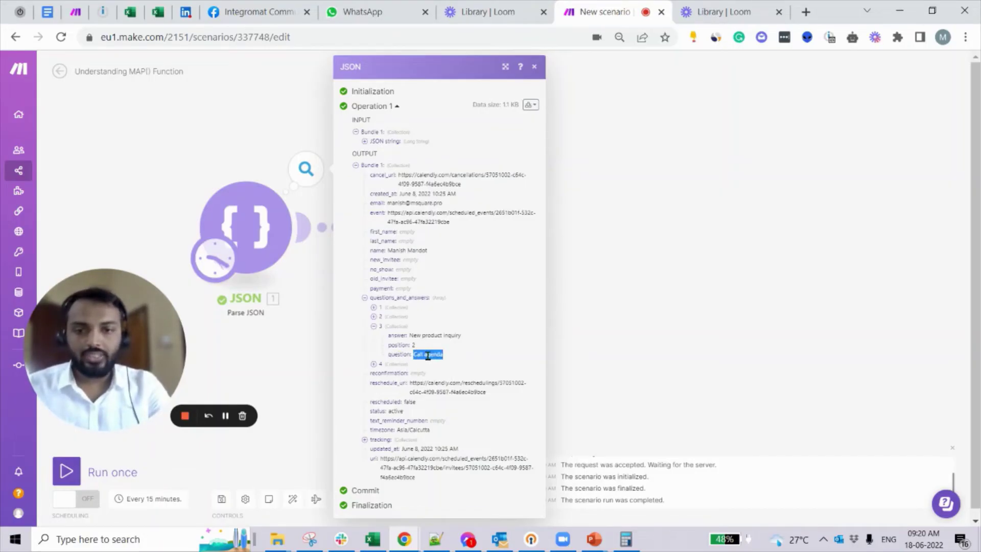
{"action": "right_click", "coordinate": [428, 356]}
{"action": "left_click", "coordinate": [456, 401]}
{"action": "left_click", "coordinate": [281, 327]}
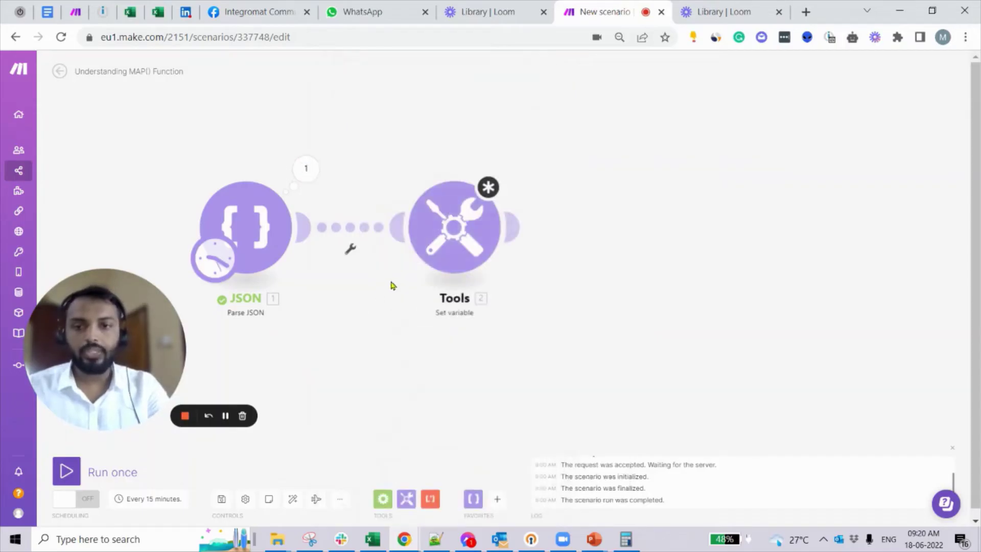
Complete the map function in the variable value with question as the filter key and Call agenda as the filter value, closing the parenthesis
{"action": "left_click", "coordinate": [438, 256]}
{"action": "left_click", "coordinate": [693, 264]}
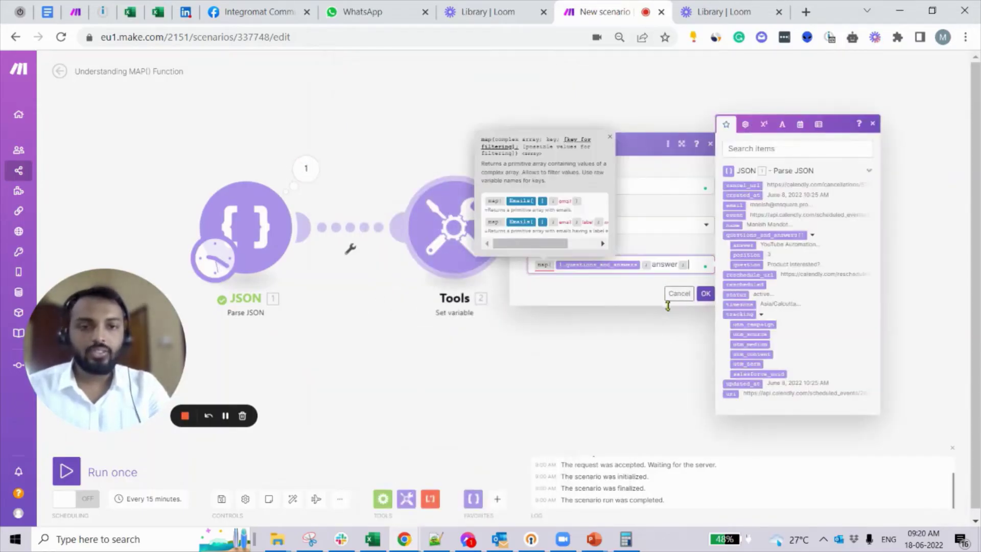
{"action": "type", "text": "question"}
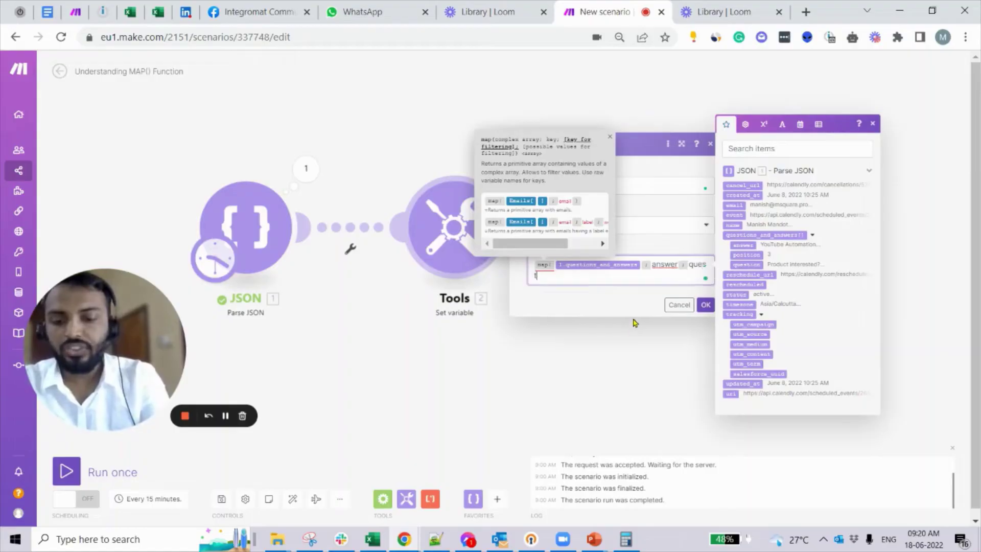
{"action": "type", "text": ";"}
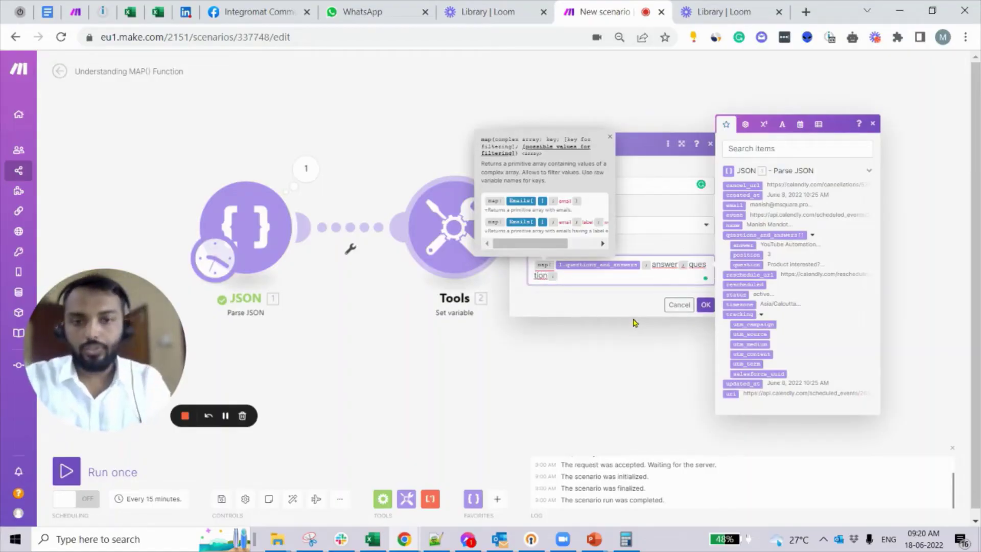
{"action": "type", "text": "Call agenda"}
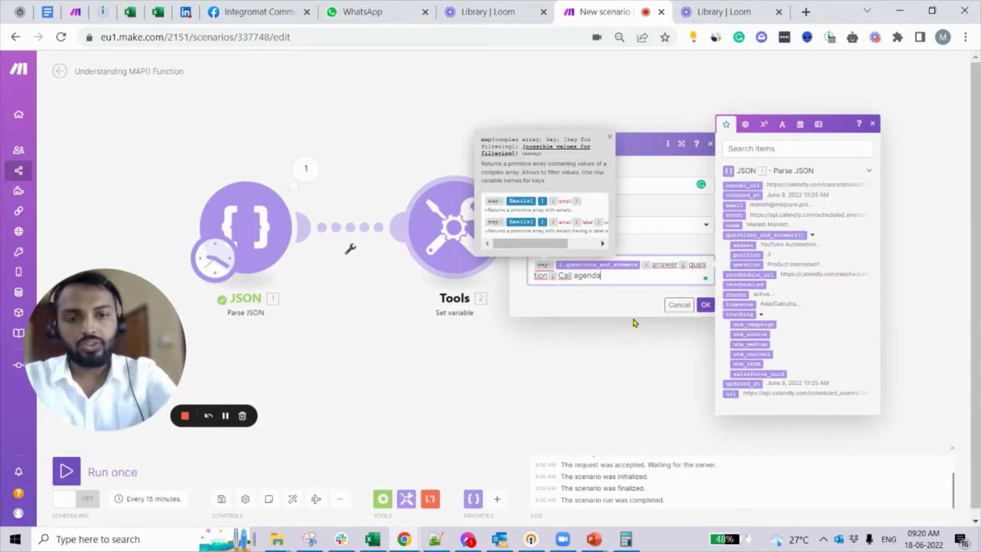
{"action": "type", "text": ";"}
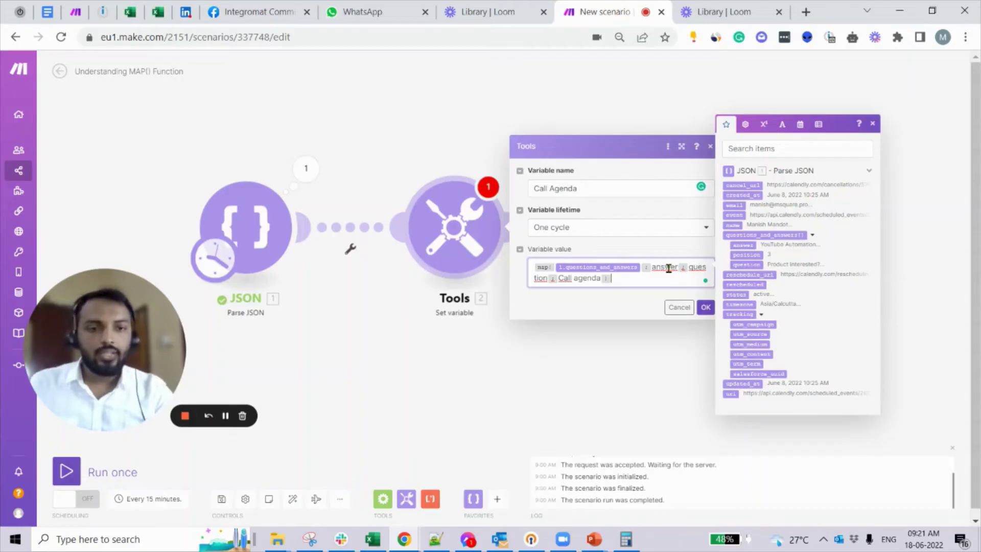
{"action": "double_click", "coordinate": [697, 267]}
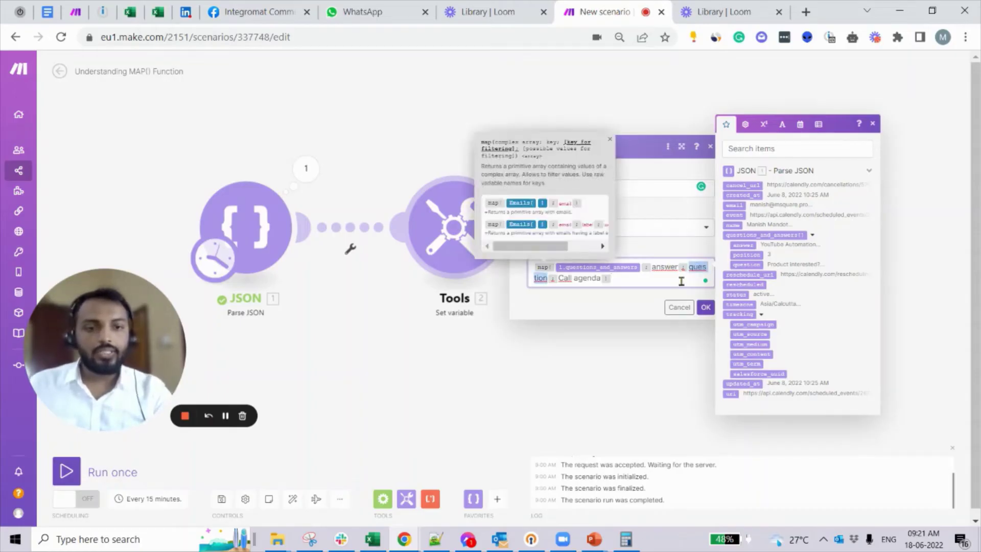
{"action": "left_click", "coordinate": [587, 303]}
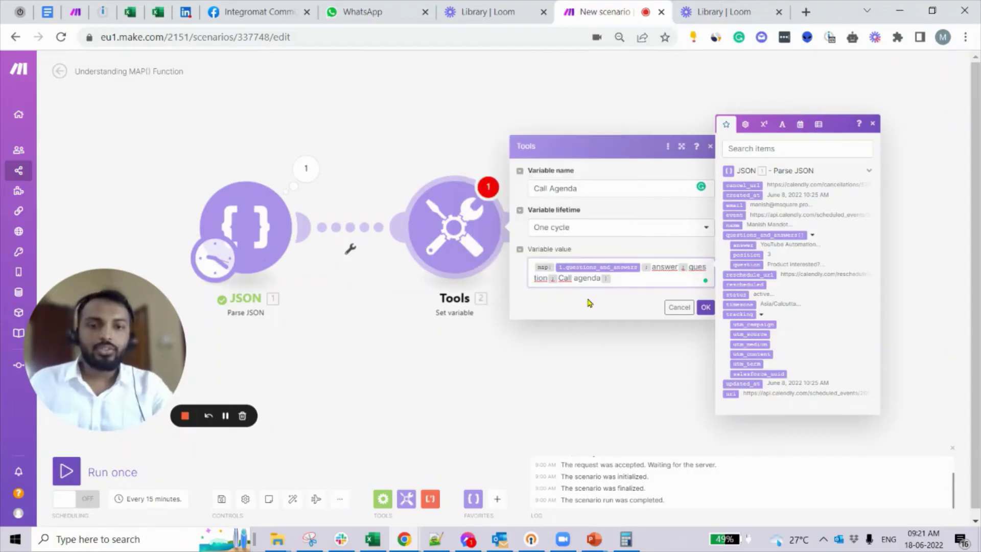
Save the variable and run the scenario once, expanding the Call Agenda array in the Set variable output
{"action": "left_click", "coordinate": [705, 308]}
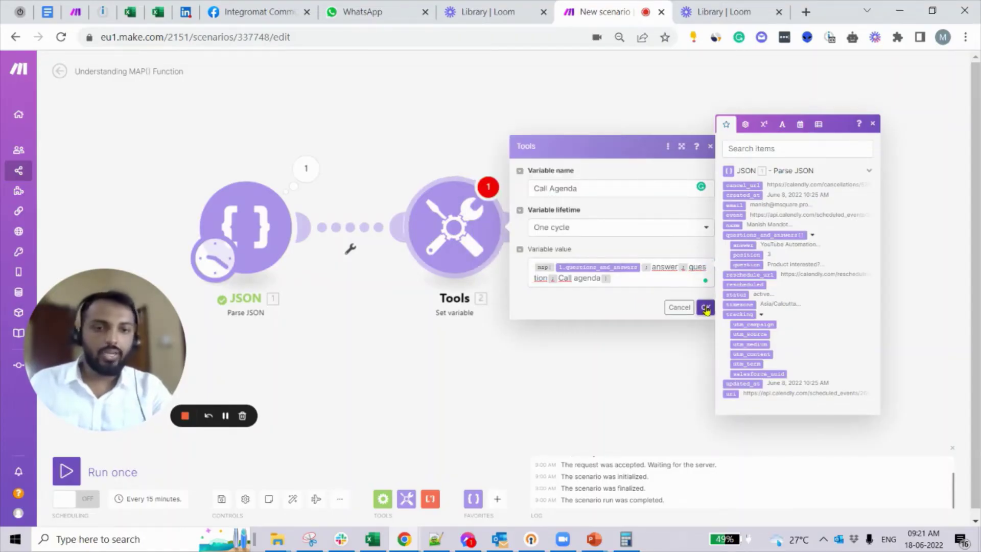
{"action": "left_click", "coordinate": [126, 475]}
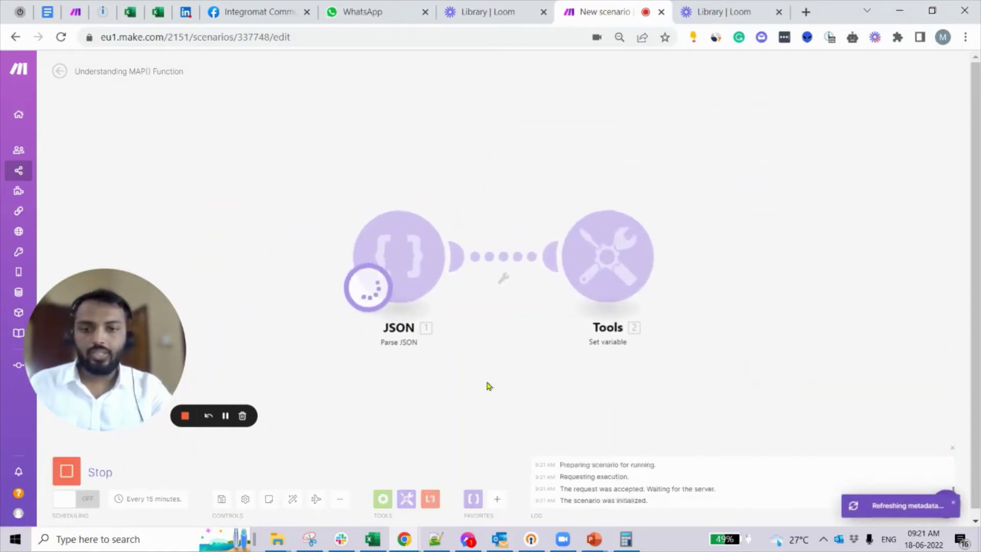
{"action": "left_click", "coordinate": [667, 198]}
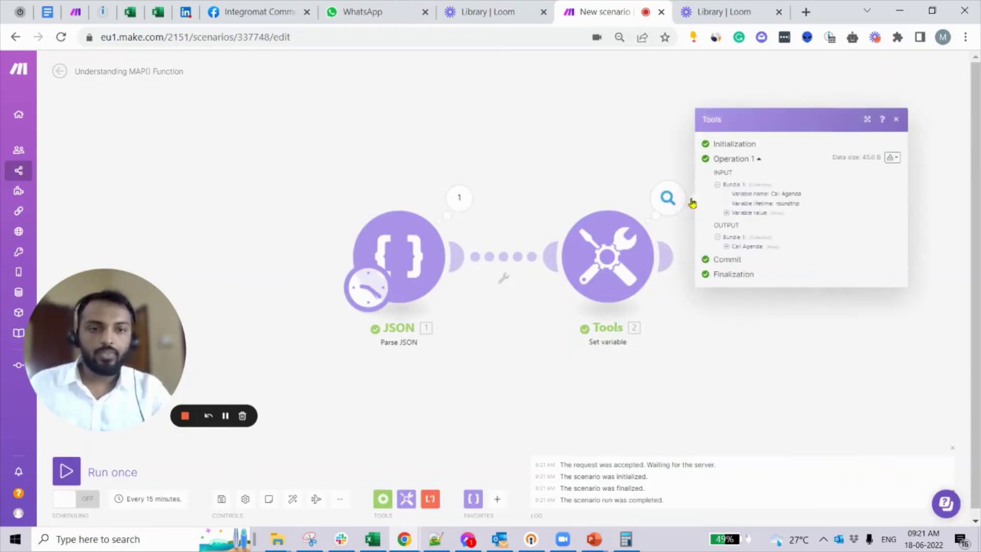
{"action": "left_click", "coordinate": [745, 246]}
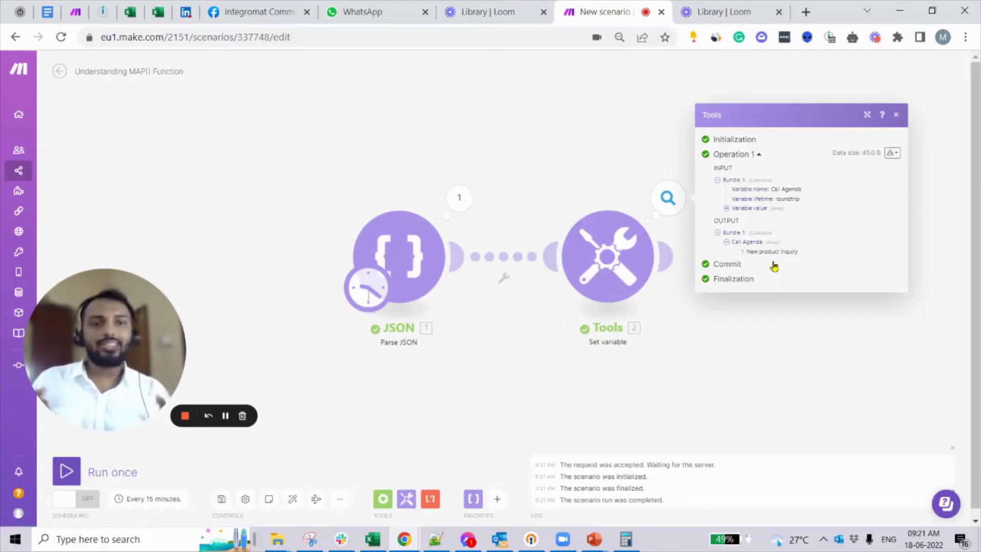
Compare the third questions_and_answers item in the Parse JSON output with the Call Agenda array in the Set variable output
{"action": "left_click", "coordinate": [459, 197]}
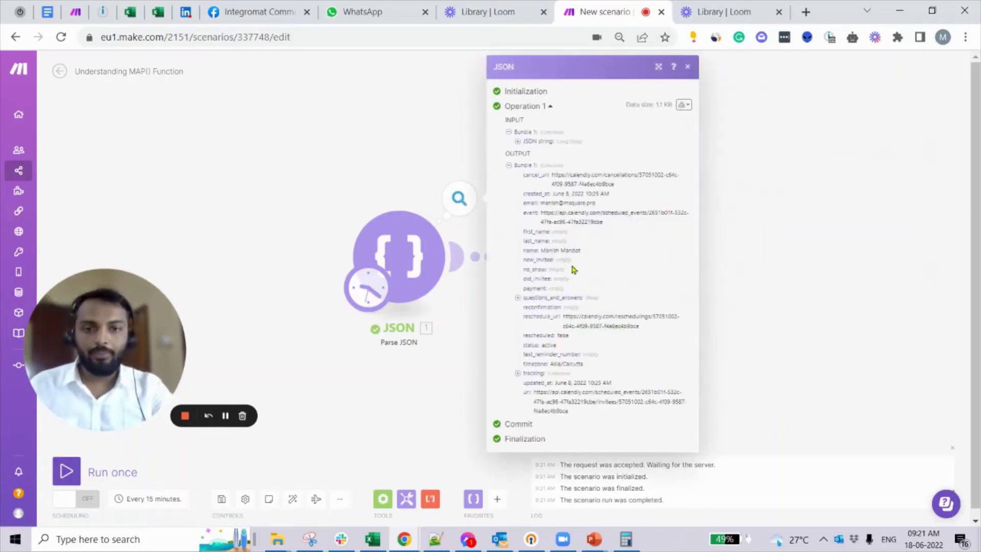
{"action": "left_click", "coordinate": [550, 328]}
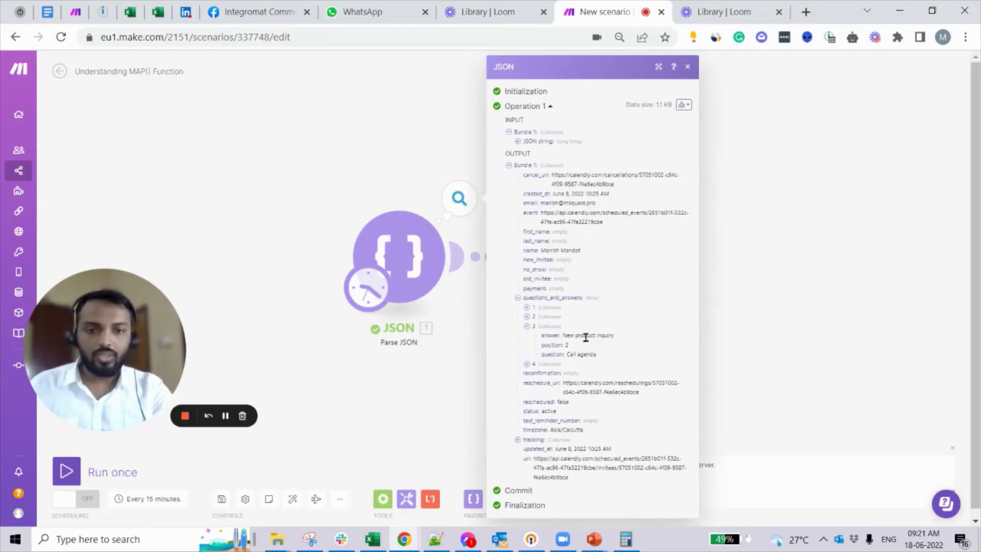
{"action": "left_click", "coordinate": [725, 335]}
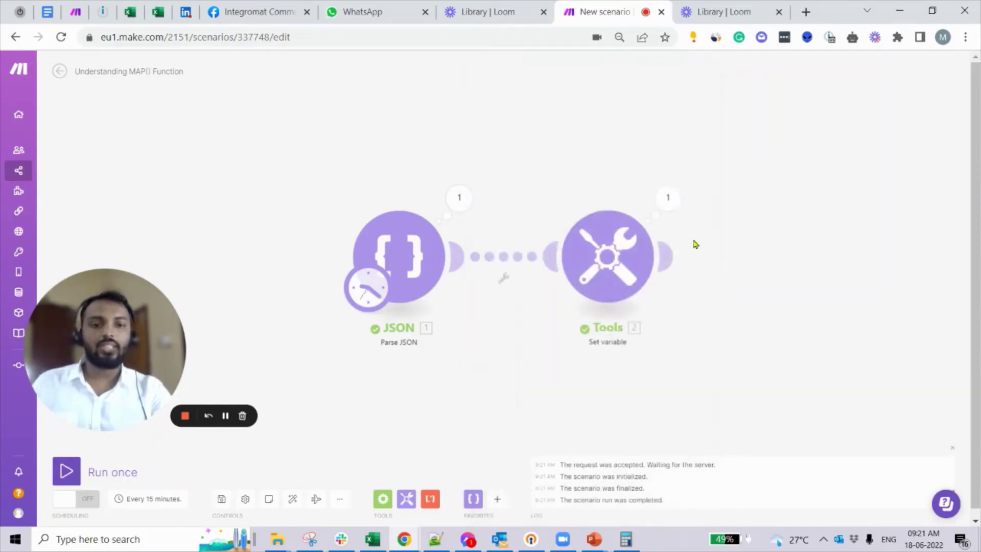
{"action": "left_click", "coordinate": [667, 198]}
{"action": "left_click", "coordinate": [725, 246]}
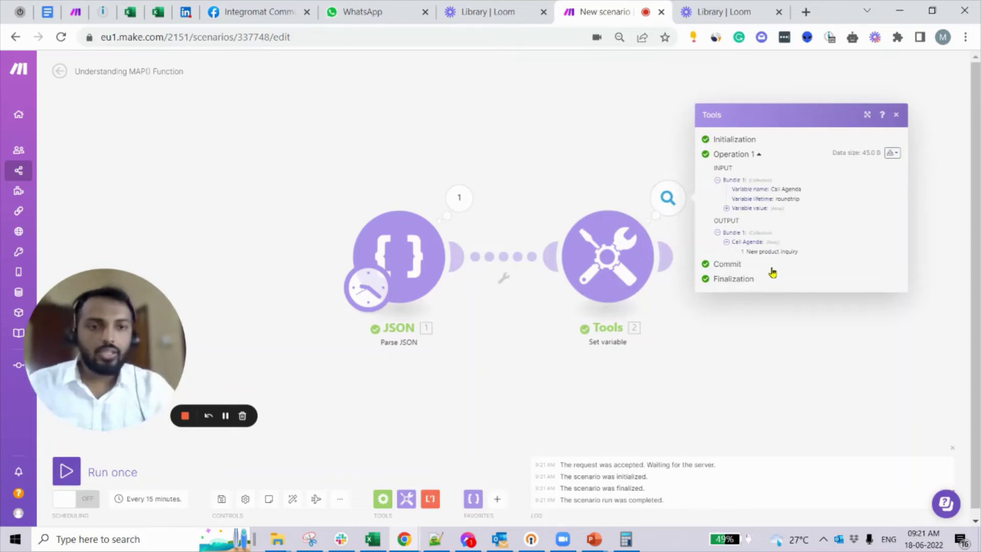
{"action": "double_click", "coordinate": [771, 242]}
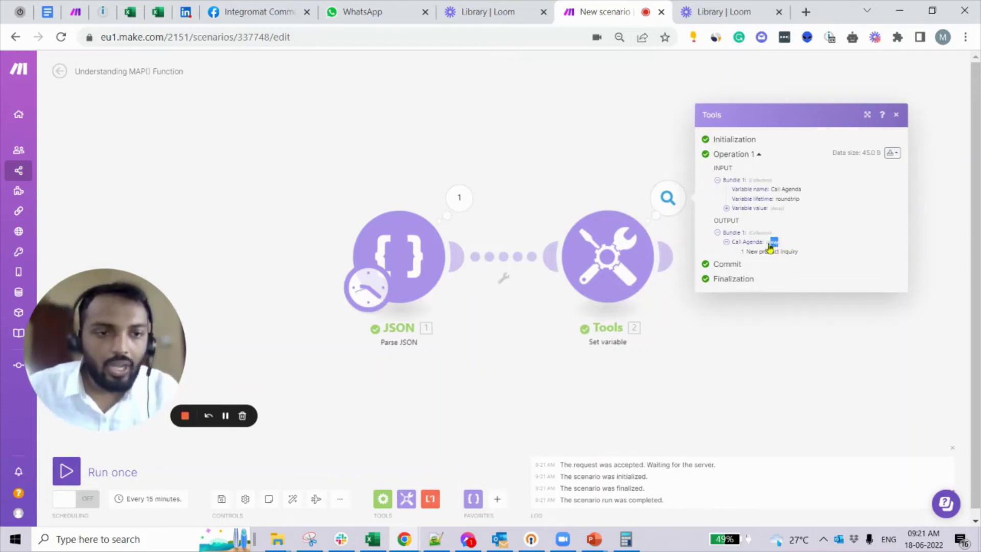
{"action": "left_click_drag", "start_coordinate": [764, 251], "coordinate": [741, 250]}
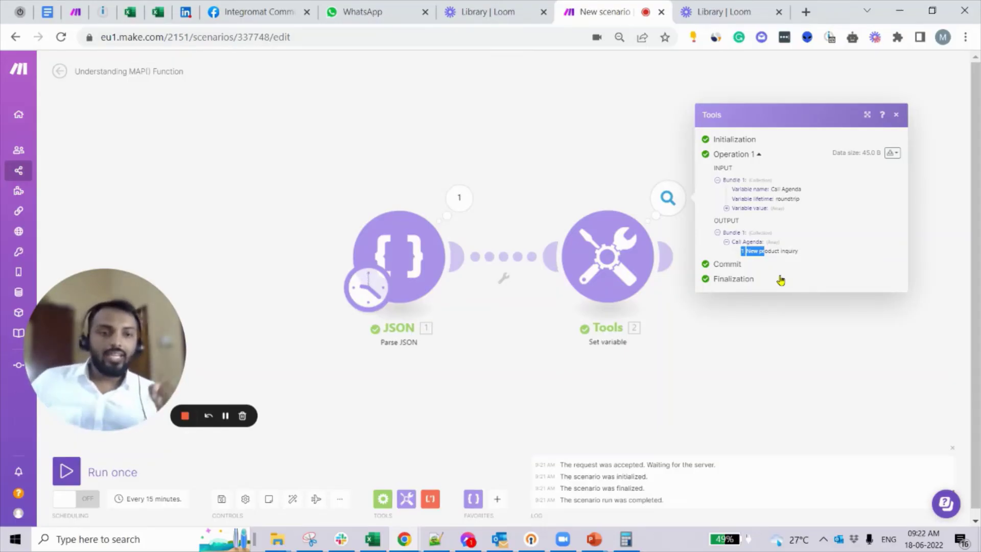
{"action": "left_click", "coordinate": [801, 275]}
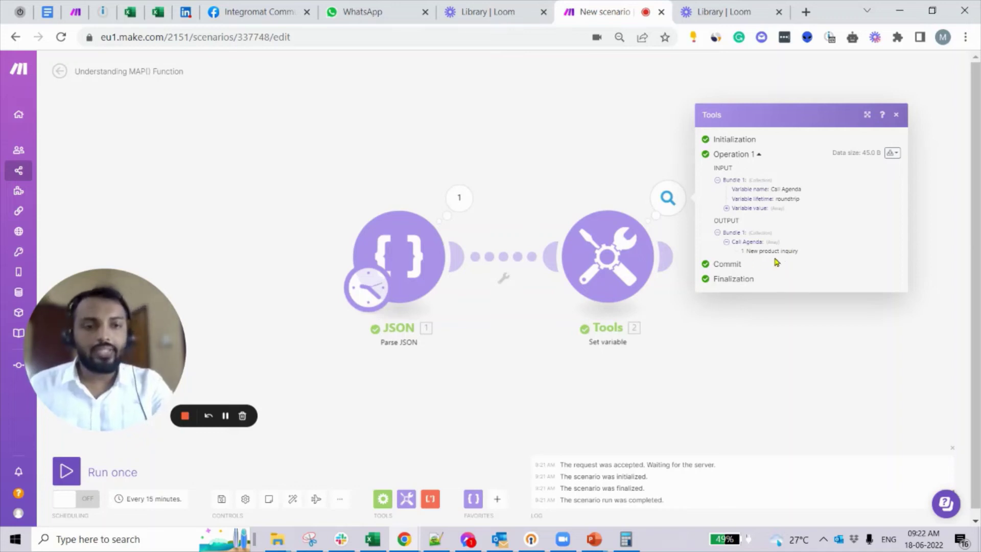
Look up the get function's syntax and examples among the general functions available for the variable value
{"action": "left_click", "coordinate": [632, 269]}
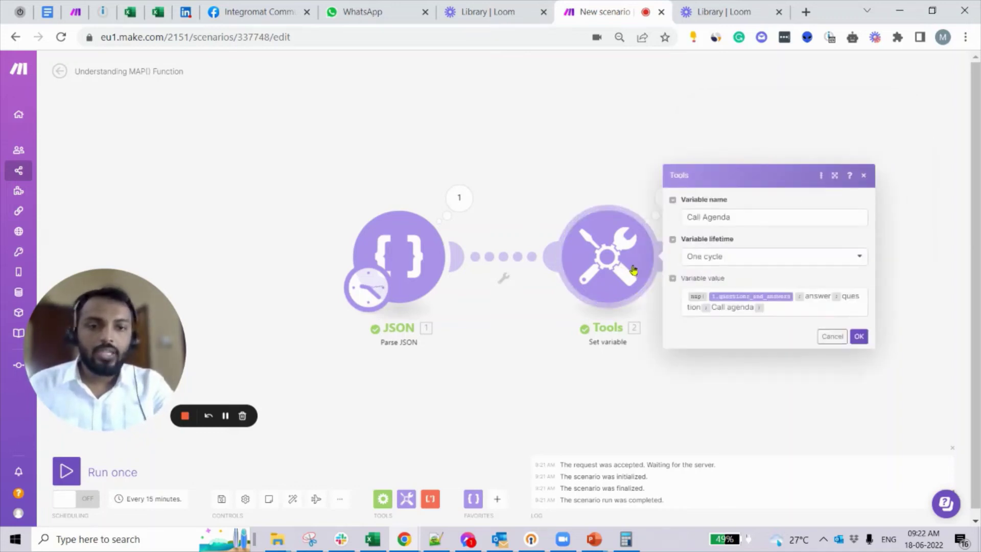
{"action": "left_click", "coordinate": [784, 308]}
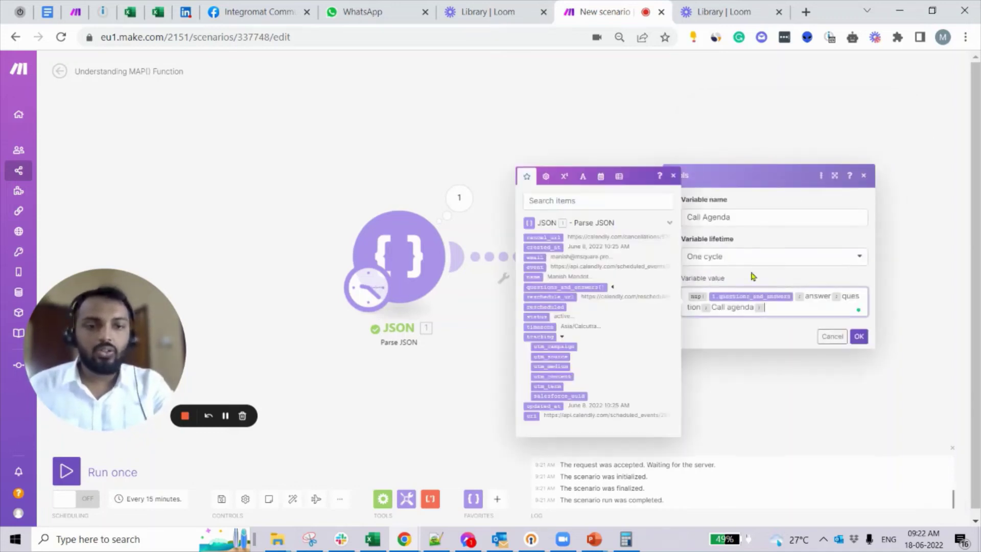
{"action": "left_click", "coordinate": [547, 177]}
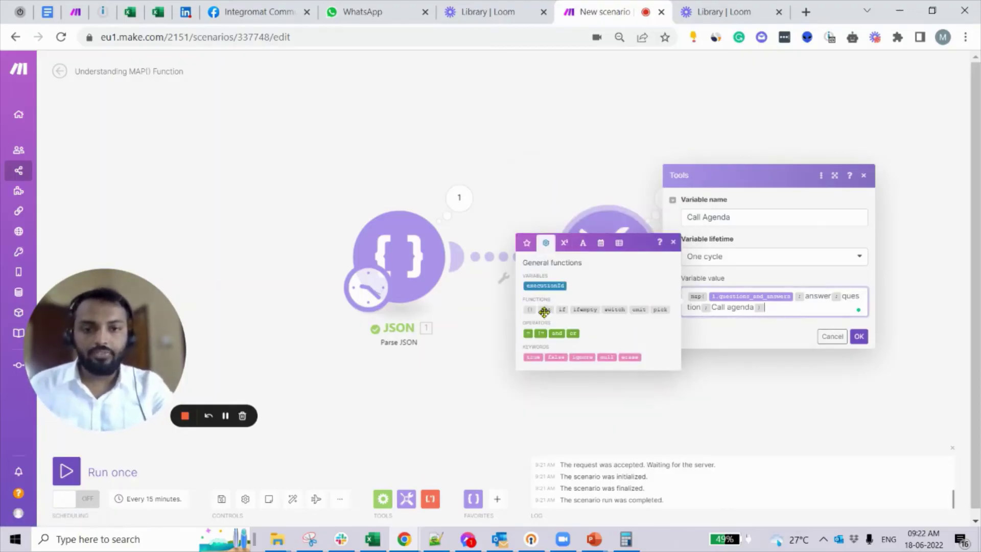
{"action": "mouse_move", "coordinate": [544, 311]}
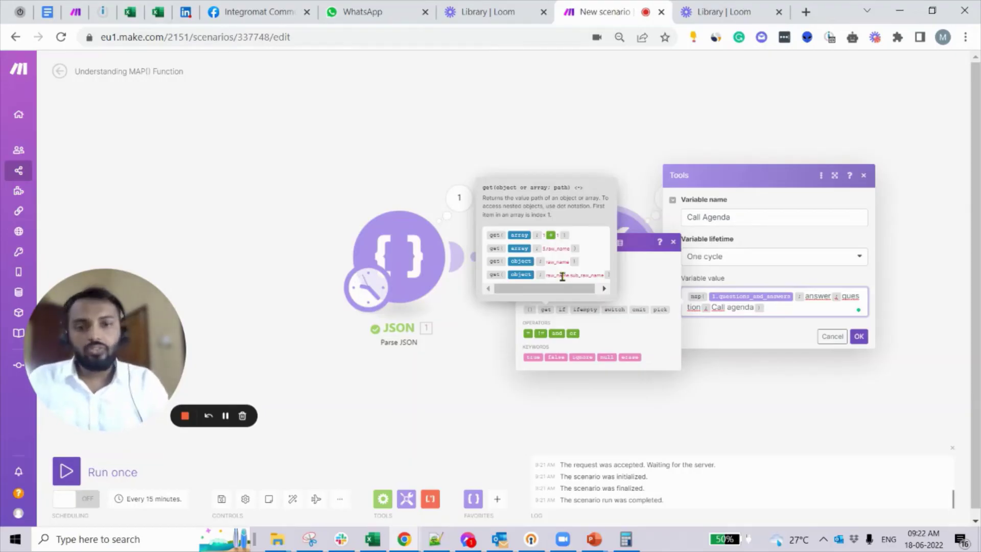
{"action": "left_click", "coordinate": [726, 404]}
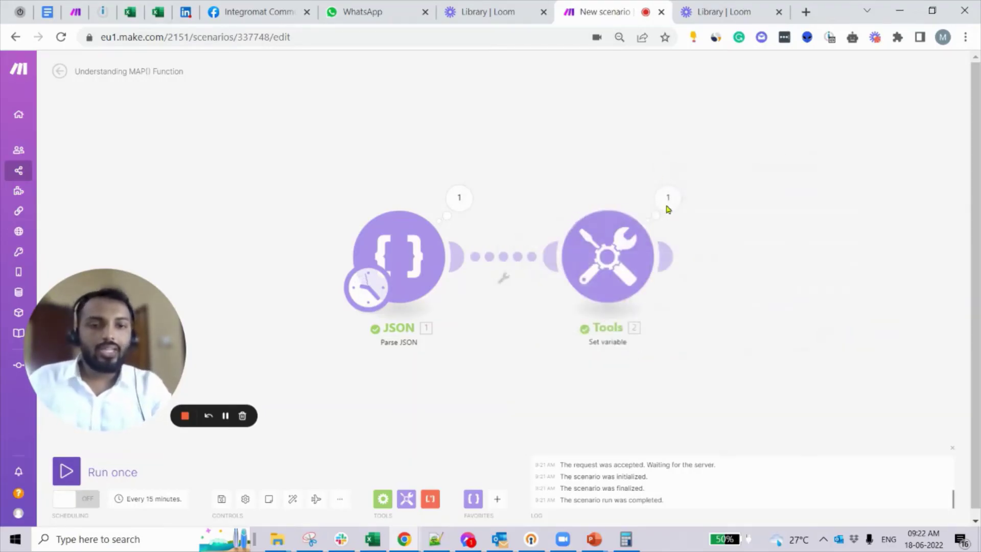
Wrap the map function in the Call Agenda variable's value in a get function with path 1
{"action": "left_click", "coordinate": [667, 197]}
{"action": "left_click", "coordinate": [735, 246]}
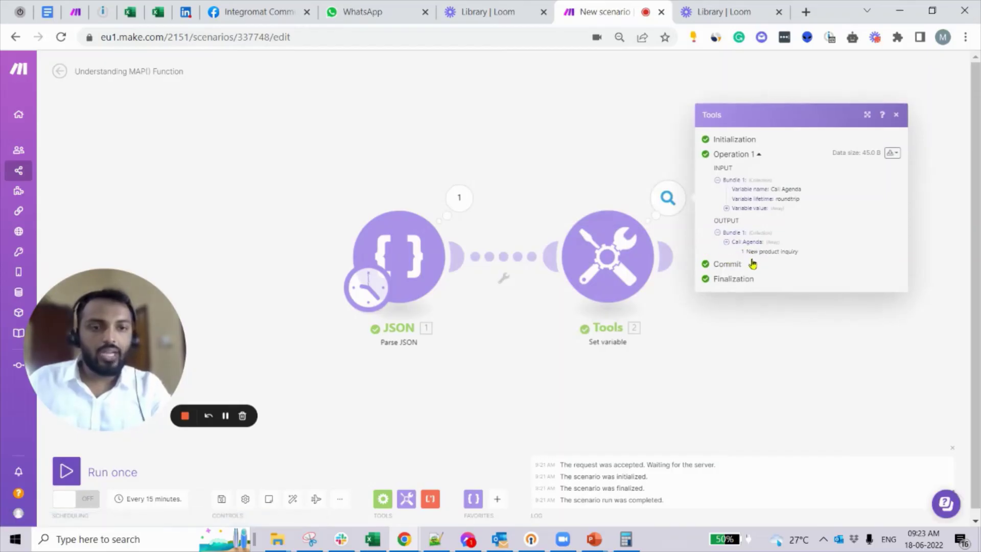
{"action": "left_click", "coordinate": [596, 288]}
{"action": "left_click", "coordinate": [773, 309]}
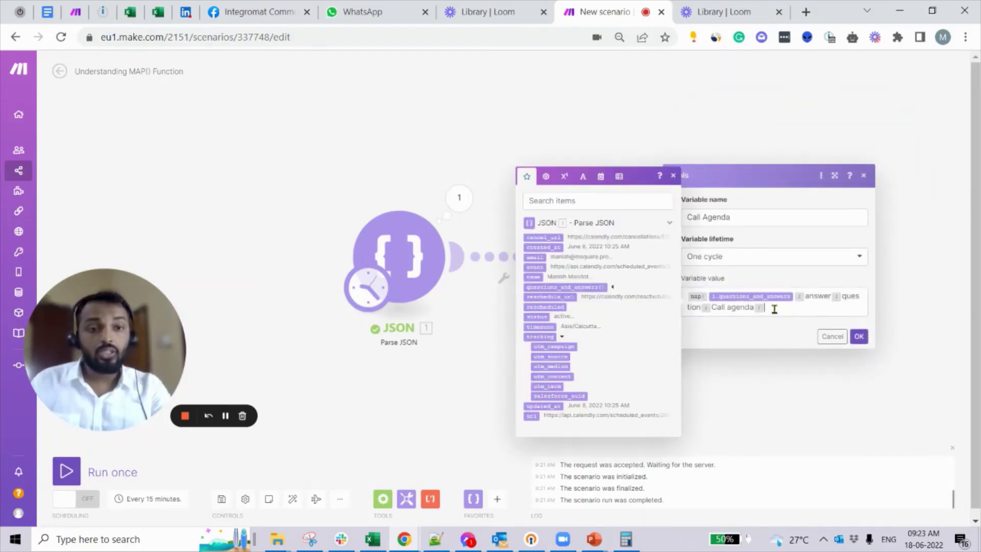
{"action": "key", "text": "Return"}
{"action": "key", "text": "BackSpace"}
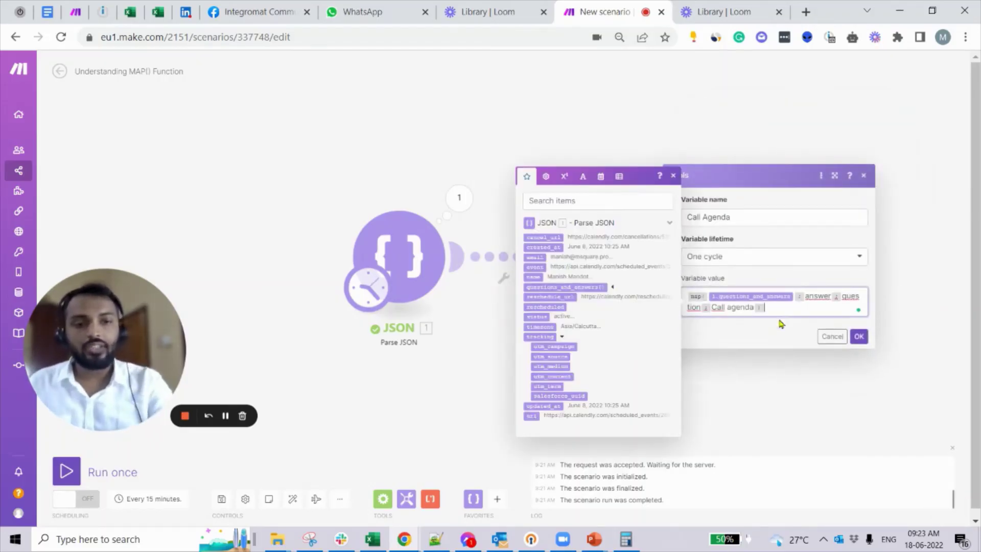
{"action": "left_click", "coordinate": [686, 296]}
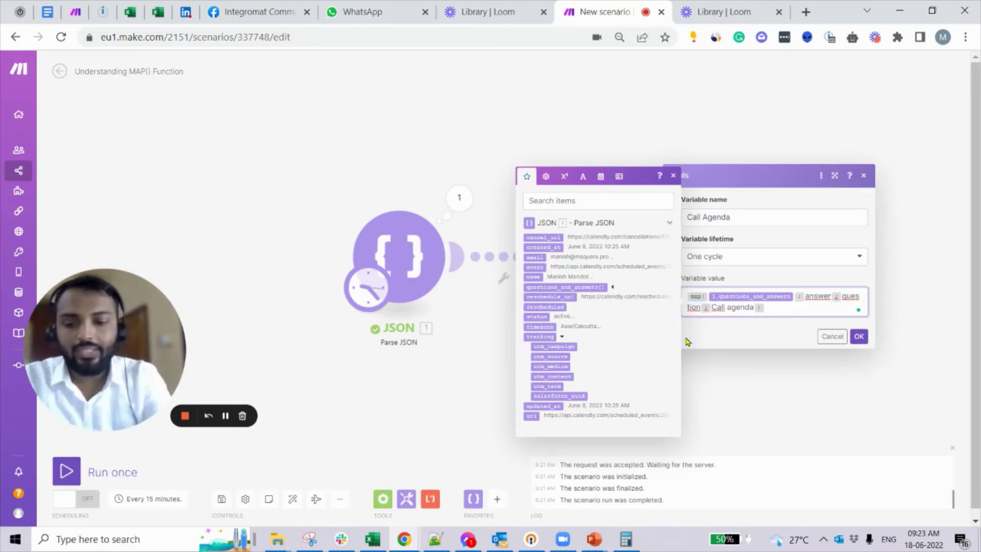
{"action": "type", "text": "get("}
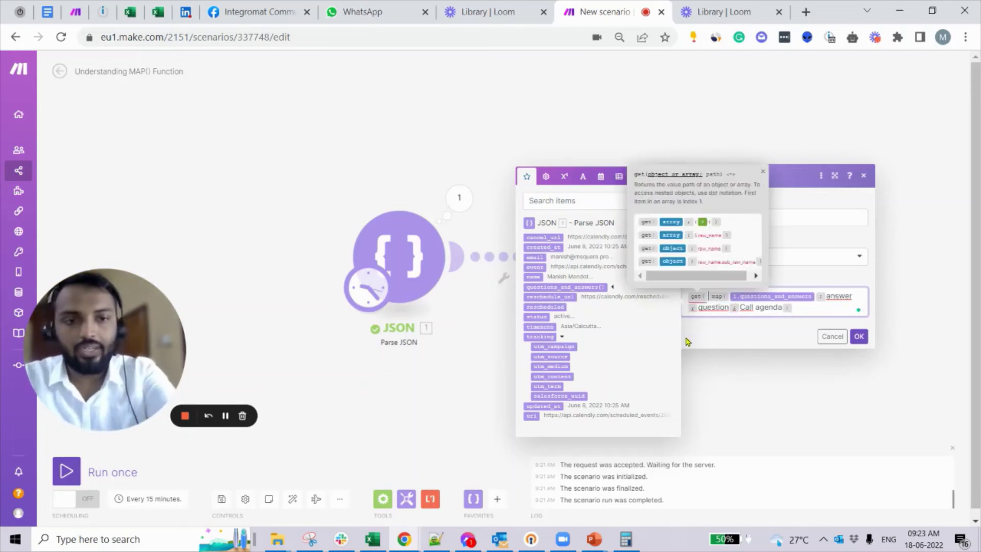
{"action": "left_click", "coordinate": [807, 308]}
{"action": "type", "text": ";"}
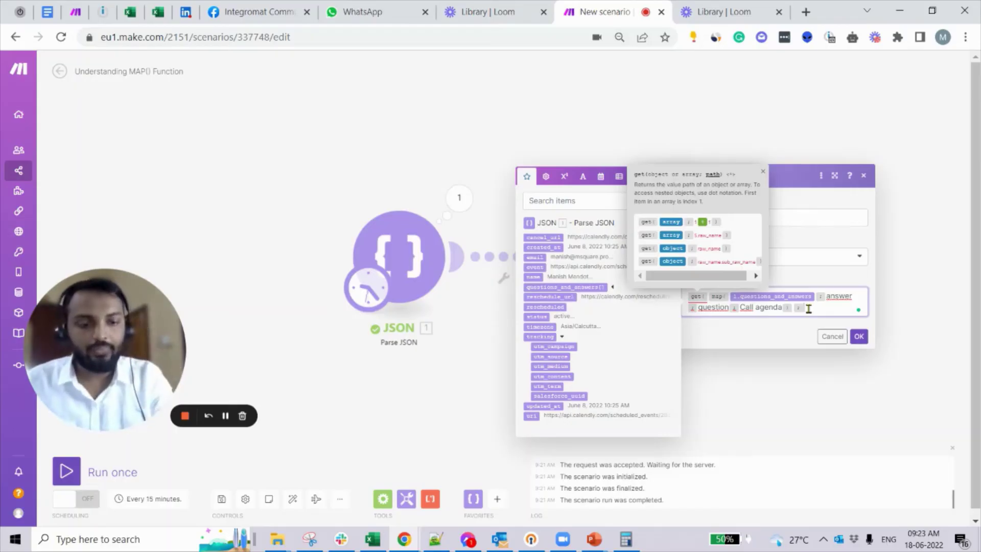
{"action": "type", "text": "1"}
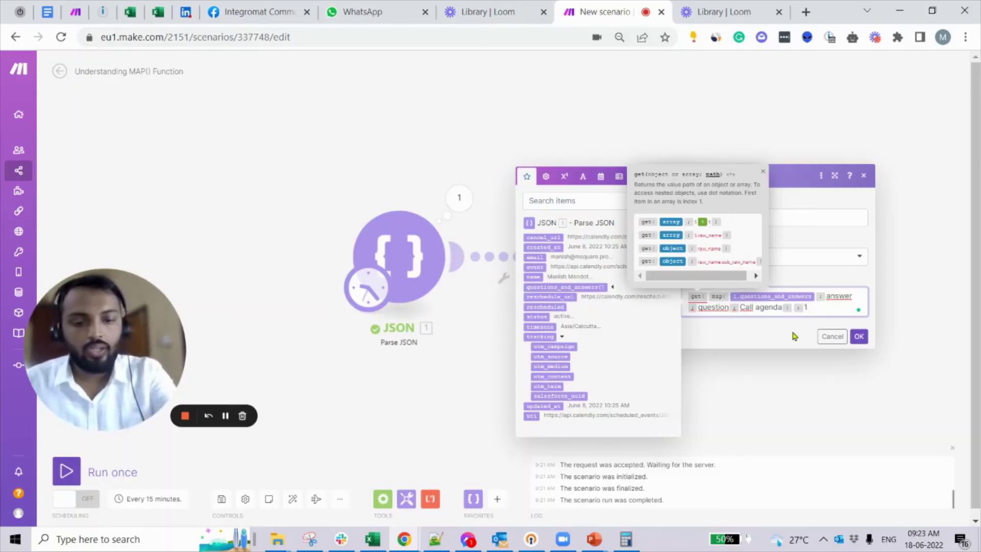
{"action": "type", "text": ")"}
Save the Set variable module and run the scenario once, checking the Call Agenda output
{"action": "left_click", "coordinate": [859, 336]}
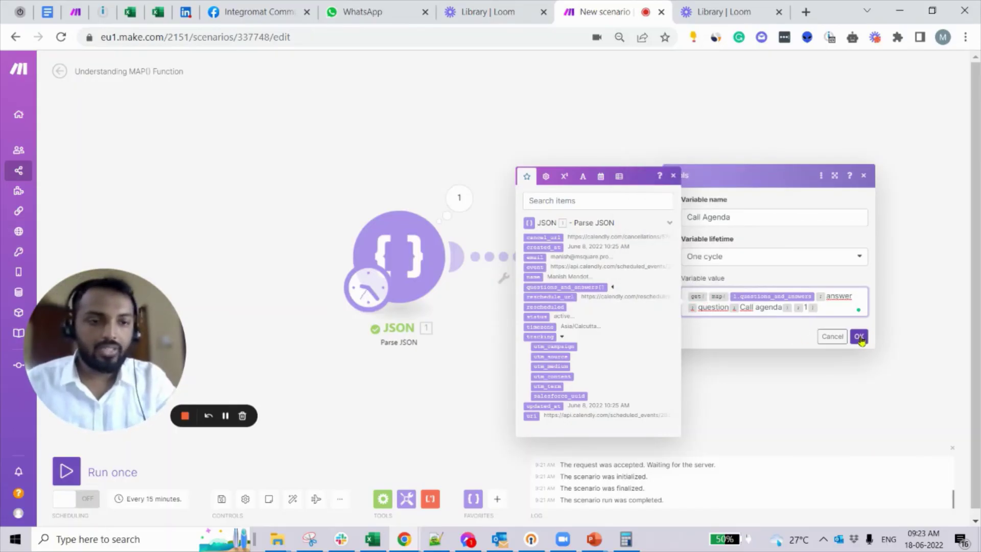
{"action": "left_click", "coordinate": [113, 473]}
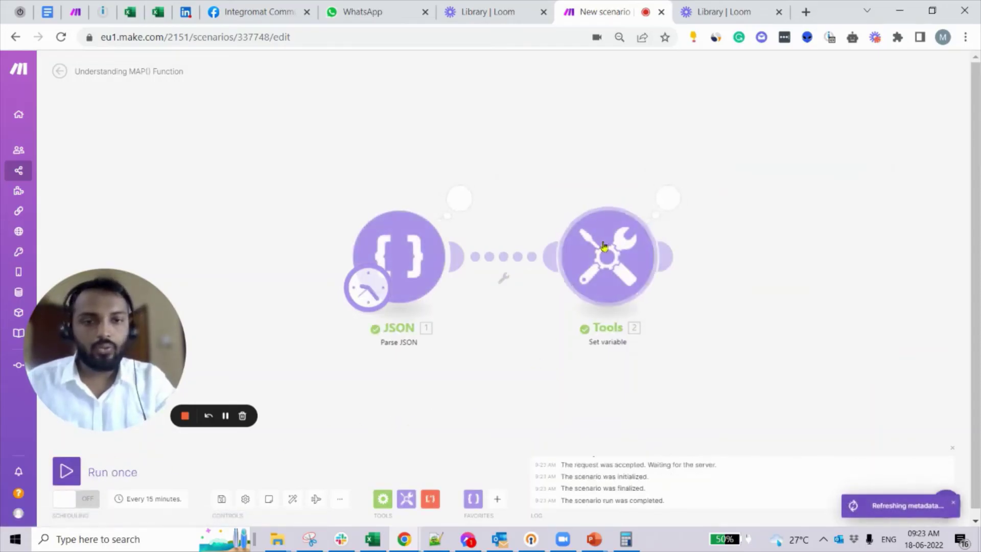
{"action": "left_click", "coordinate": [667, 200]}
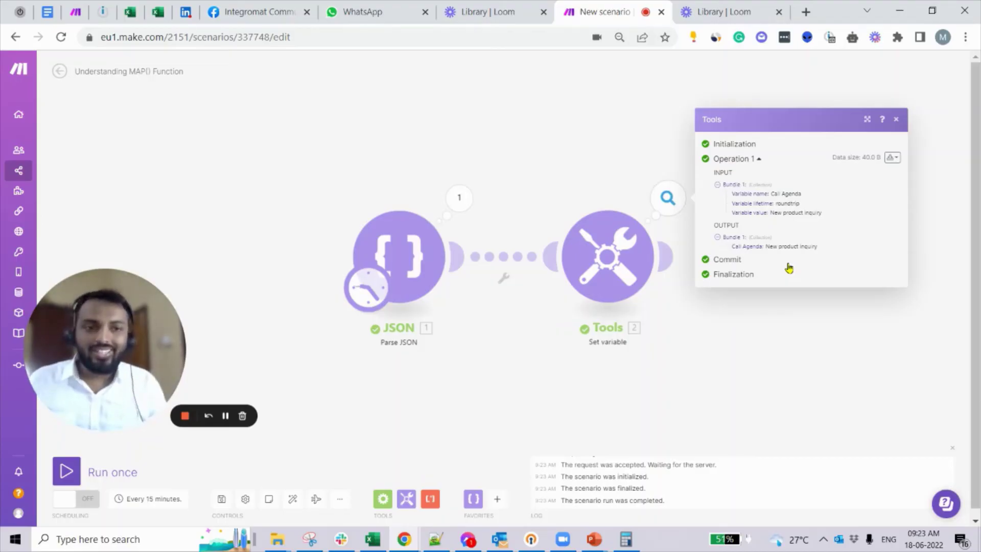
{"action": "left_click", "coordinate": [664, 355]}
Add a Set multiple variables module between the Parse JSON and Set variable modules
{"action": "left_click", "coordinate": [415, 501]}
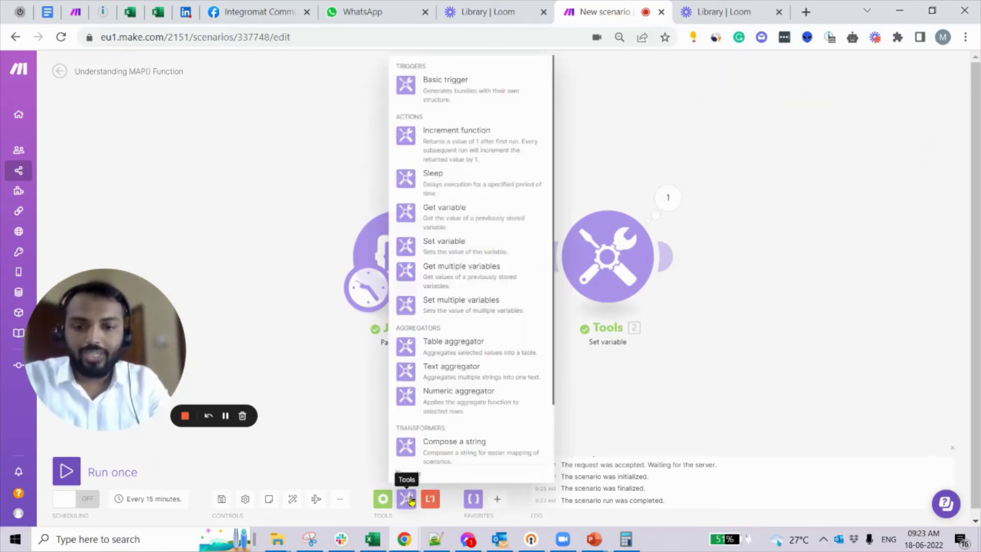
{"action": "left_click", "coordinate": [470, 268]}
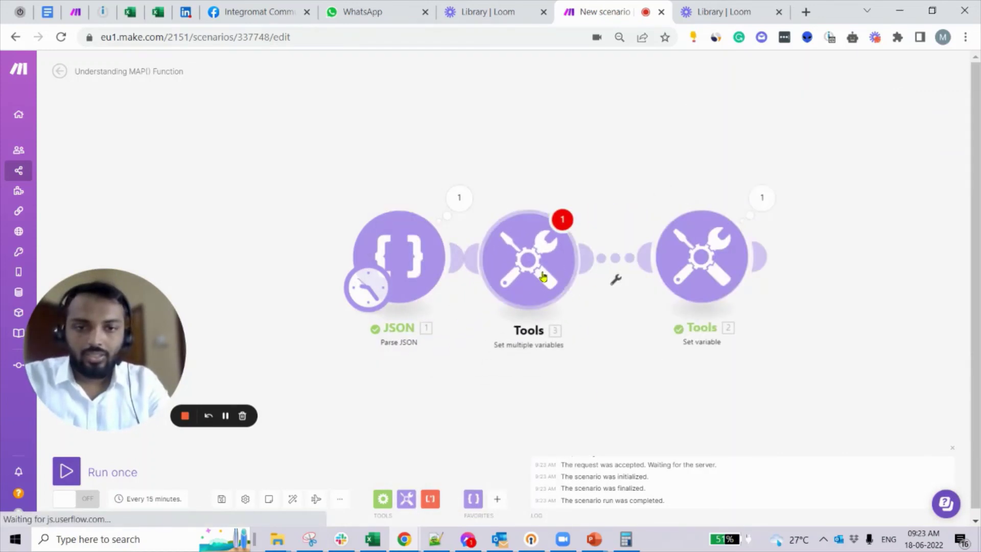
{"action": "left_click", "coordinate": [618, 246]}
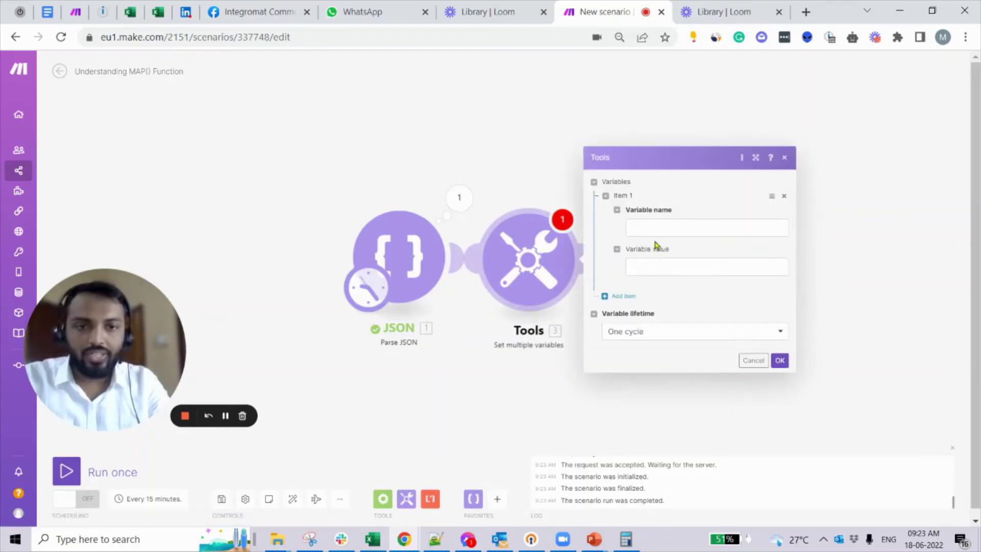
Name the first variable Product Interested and add a second variable named Call Agenda in the Set multiple variables module
{"action": "left_click", "coordinate": [663, 226]}
{"action": "type", "text": "Produc"}
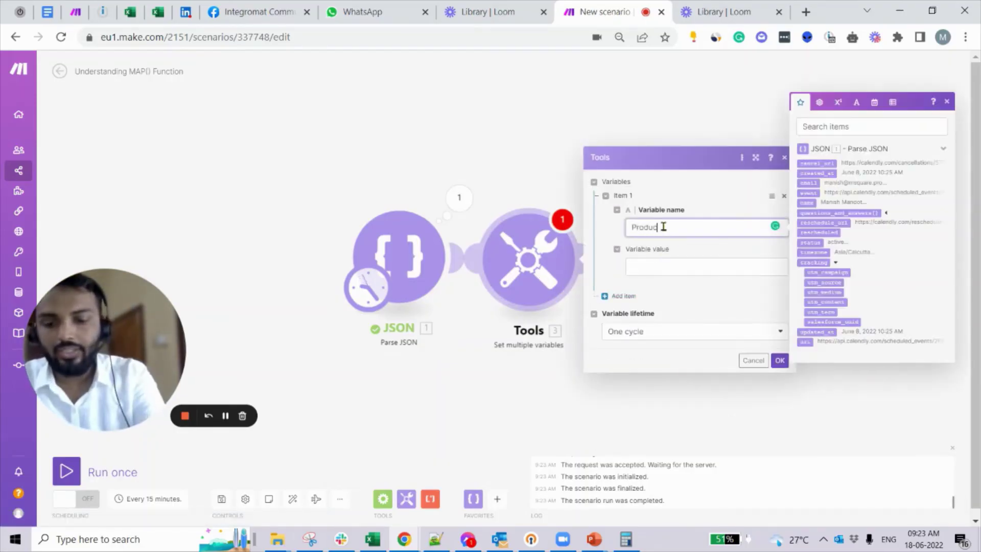
{"action": "type", "text": "t Idterest"}
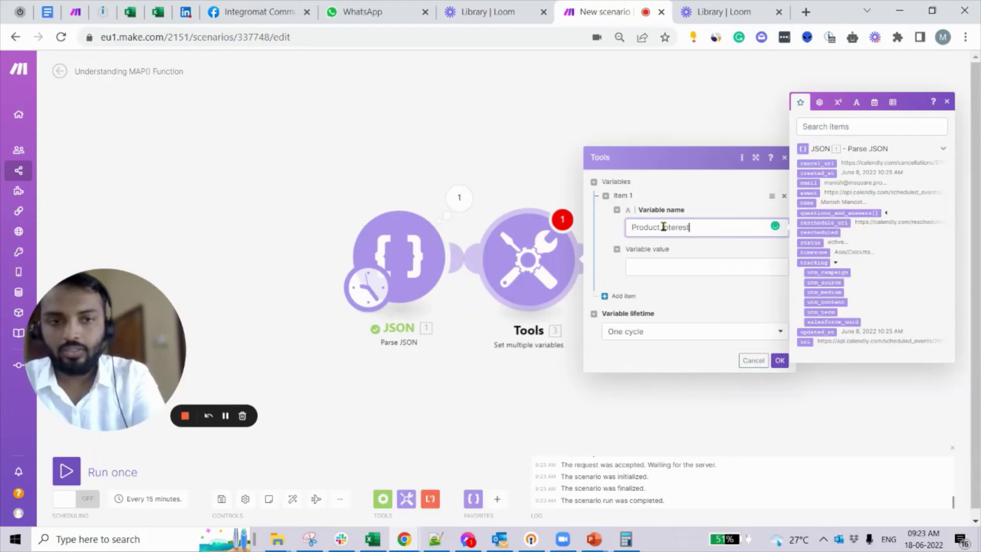
{"action": "type", "text": "ed"}
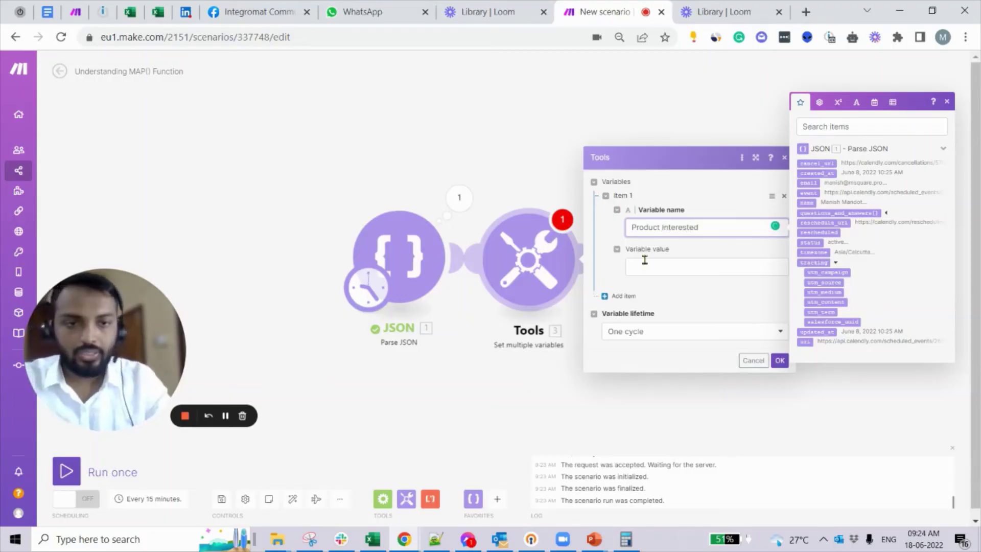
{"action": "left_click", "coordinate": [620, 296]}
{"action": "left_click", "coordinate": [682, 277]}
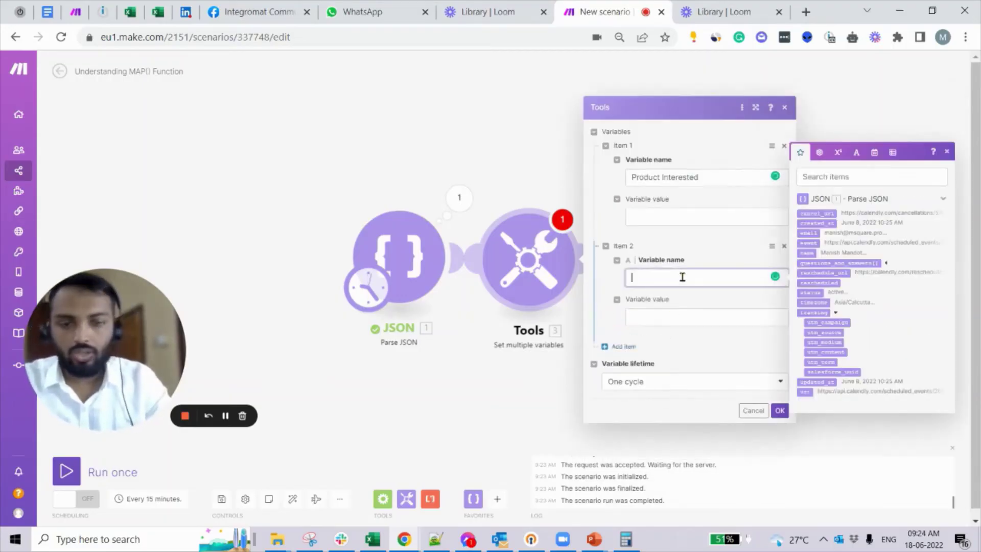
{"action": "type", "text": "Call Agenda"}
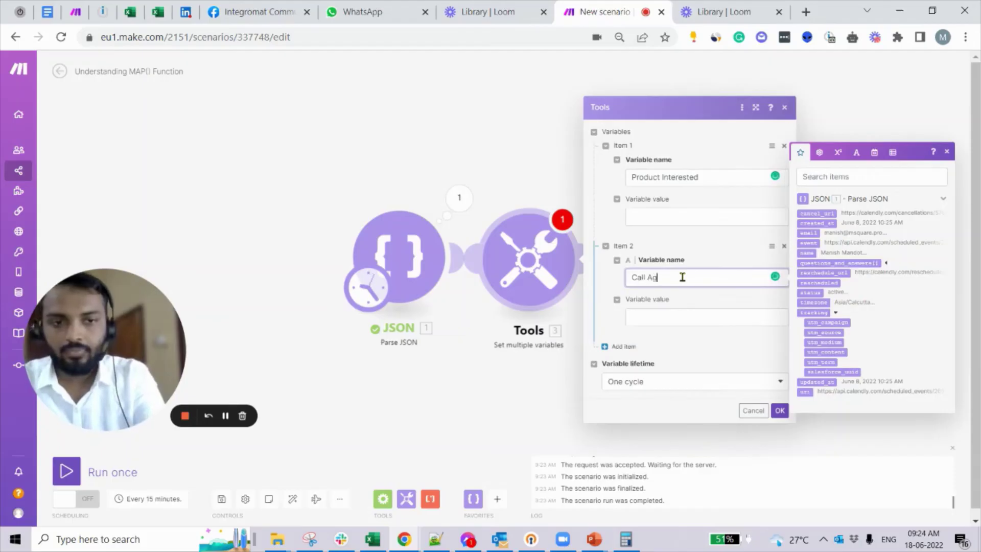
{"action": "left_click", "coordinate": [451, 431]}
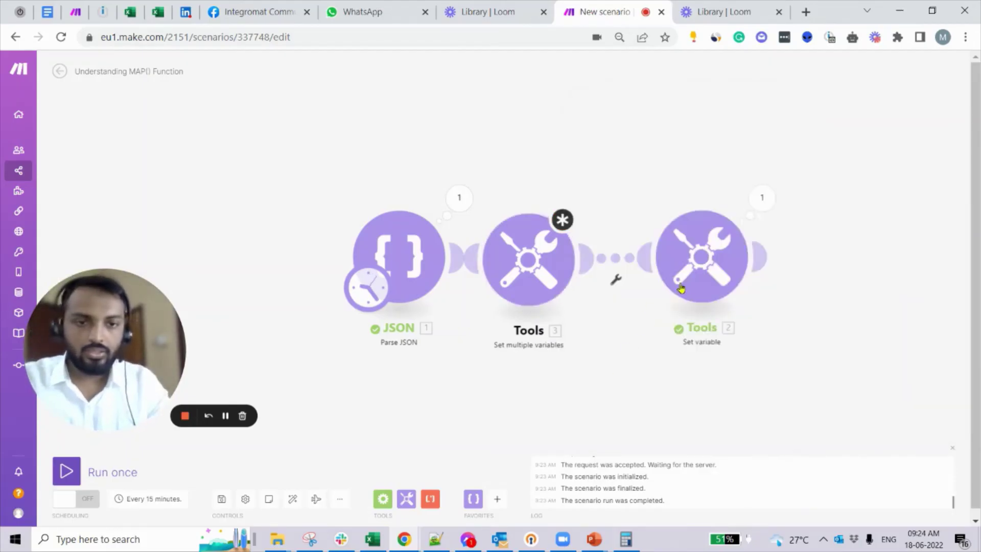
Copy the get and map formula from the Set variable module into the values of both Call Agenda and Product Interested
{"action": "left_click", "coordinate": [701, 258]}
{"action": "left_click", "coordinate": [939, 312]}
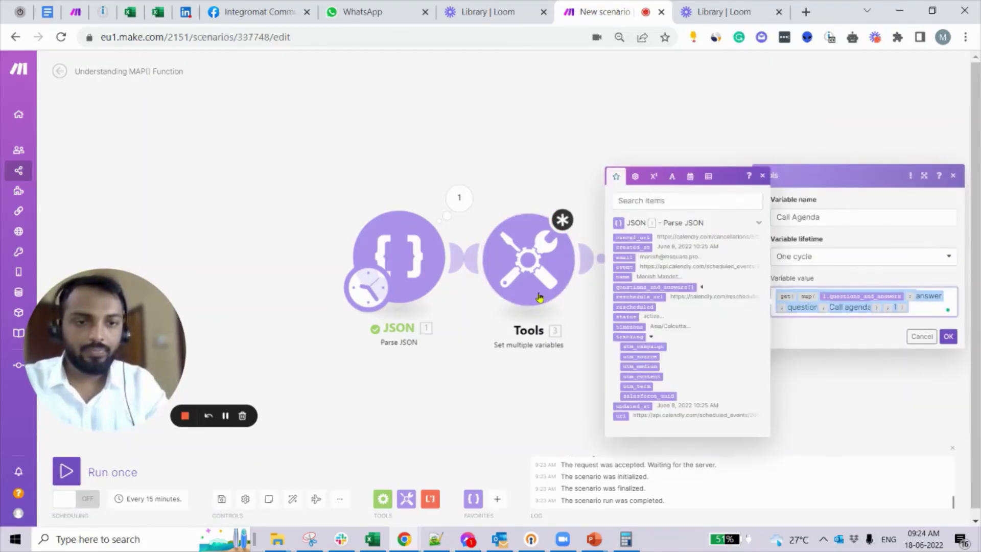
{"action": "left_click", "coordinate": [527, 274]}
{"action": "left_click", "coordinate": [677, 316]}
{"action": "type", "text": "get(map(1.questions_and_answers; answer; question; Call agenda); 1)"}
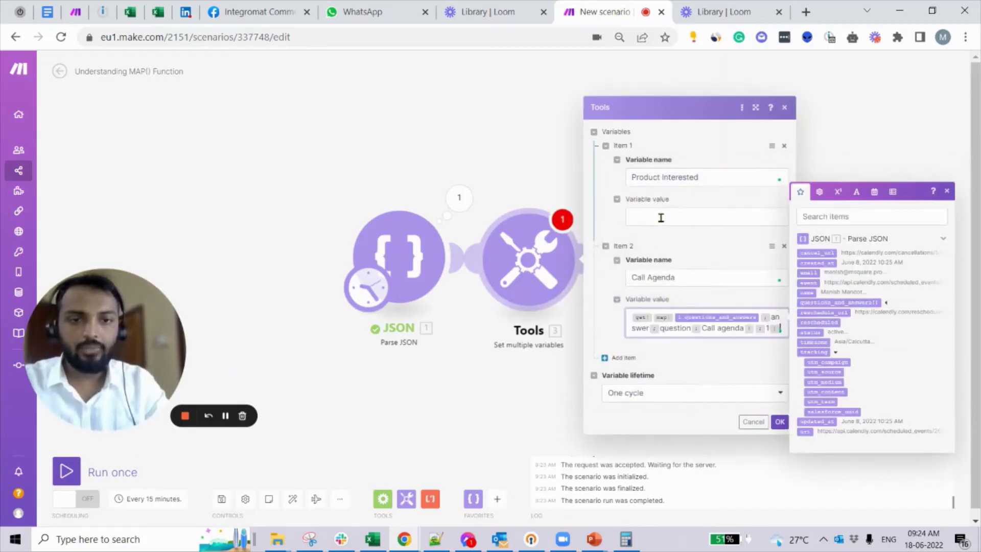
{"action": "left_click", "coordinate": [661, 214]}
{"action": "type", "text": "get(map(1.questions_and_answers; answer; question; Call agenda); 1)"}
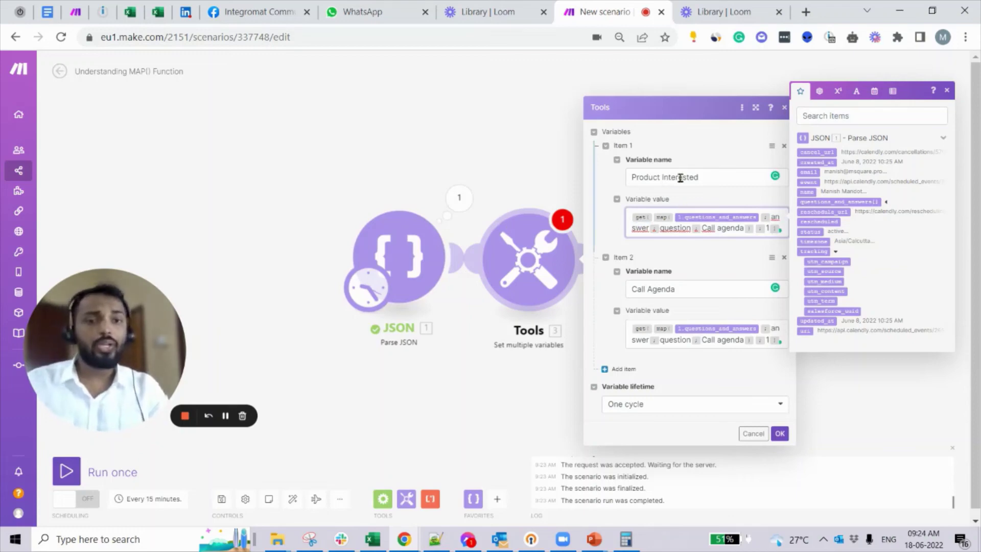
Copy the question text Product interested? from the fourth questions_and_answers item in the Parse JSON output
{"action": "left_click", "coordinate": [460, 200]}
{"action": "left_click", "coordinate": [542, 298]}
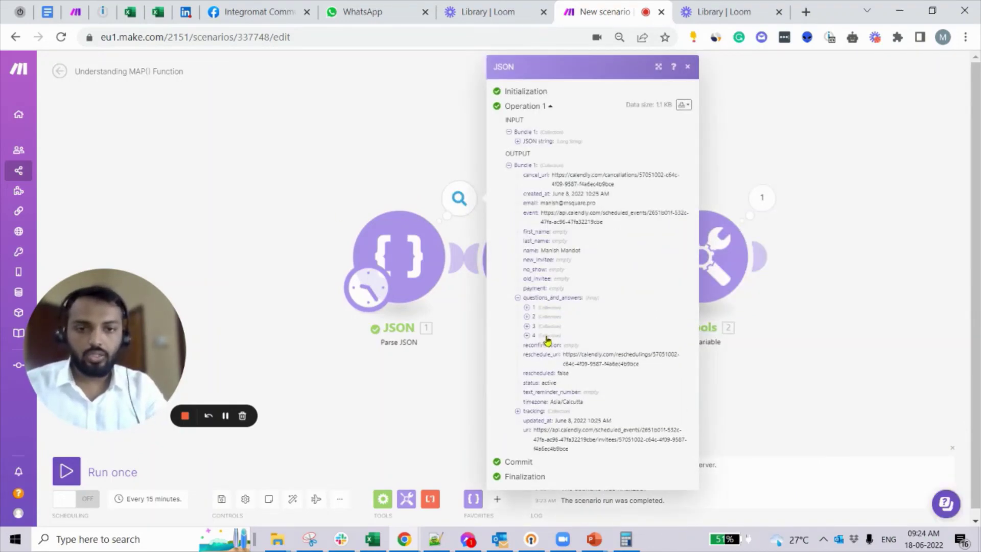
{"action": "left_click", "coordinate": [546, 336]}
{"action": "left_click", "coordinate": [543, 326]}
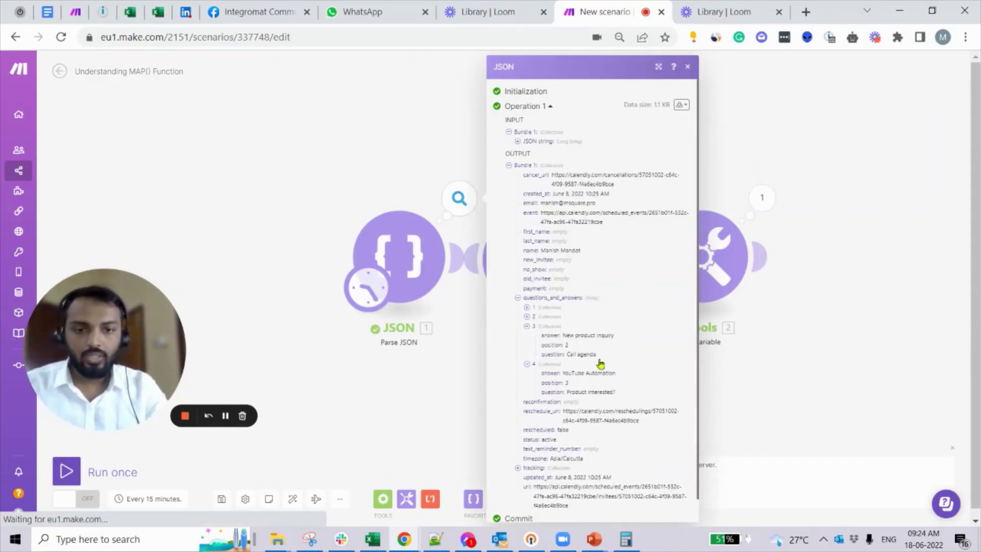
{"action": "left_click_drag", "start_coordinate": [618, 392], "coordinate": [566, 395]}
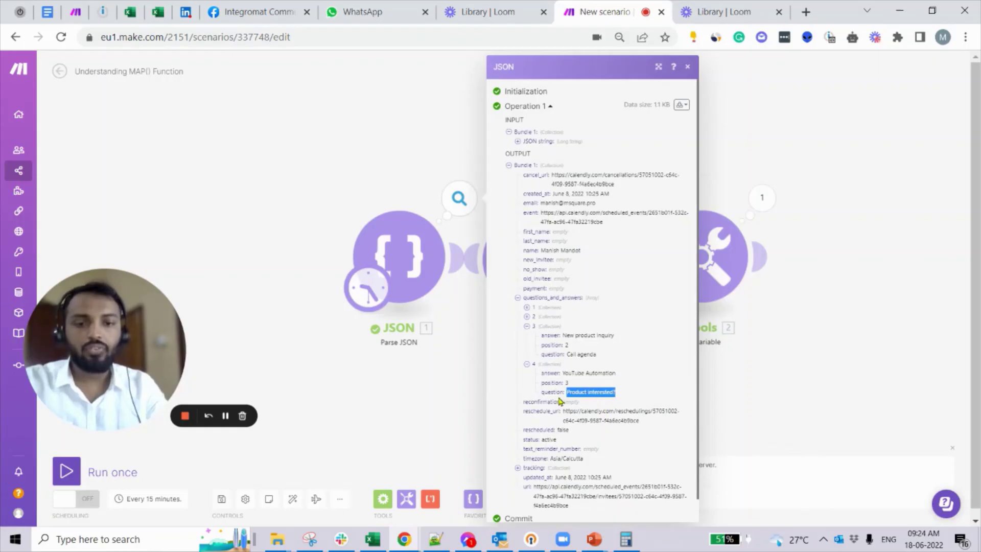
{"action": "left_click", "coordinate": [755, 382]}
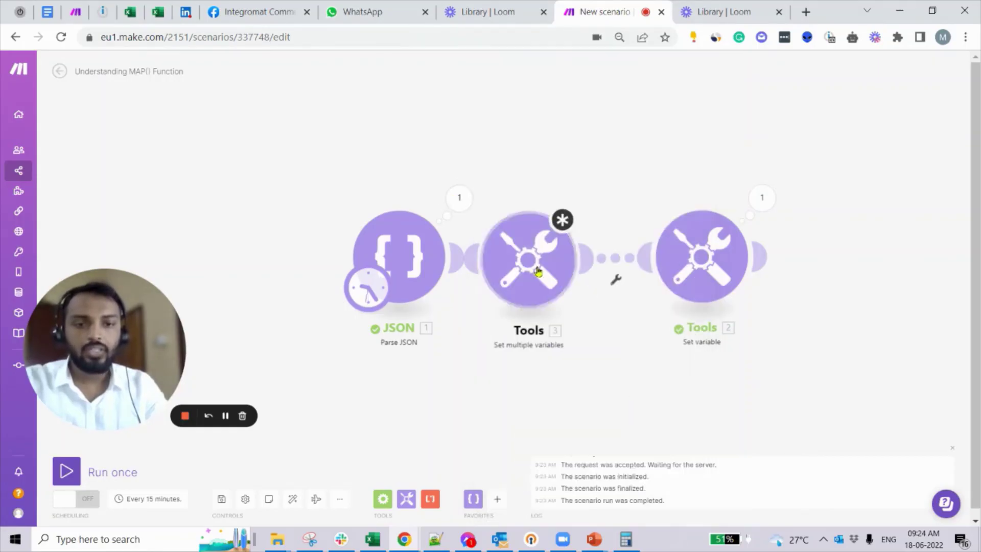
Replace the filter value in the Product Interested formula with Product interested? and save the Set multiple variables module
{"action": "left_click", "coordinate": [529, 258]}
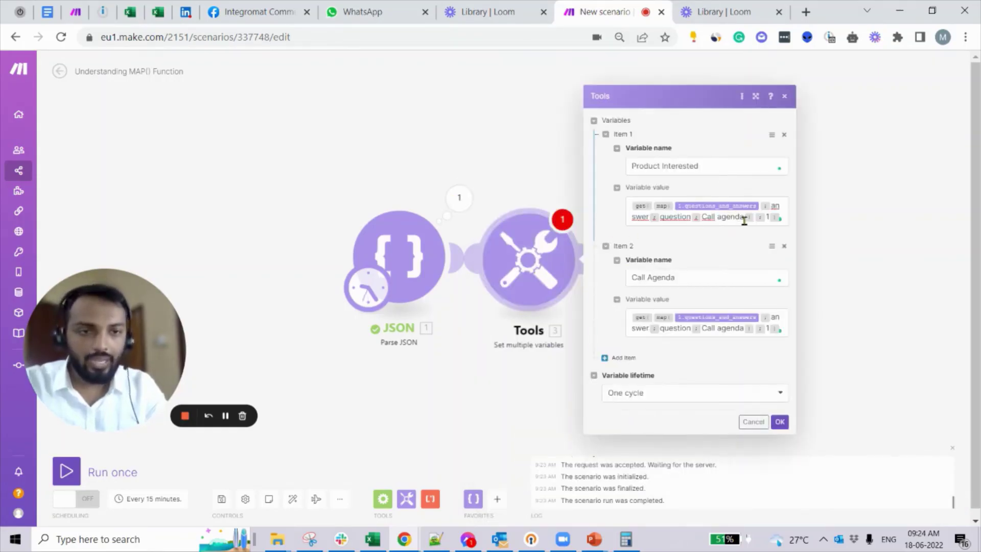
{"action": "left_click_drag", "start_coordinate": [744, 218], "coordinate": [701, 218]}
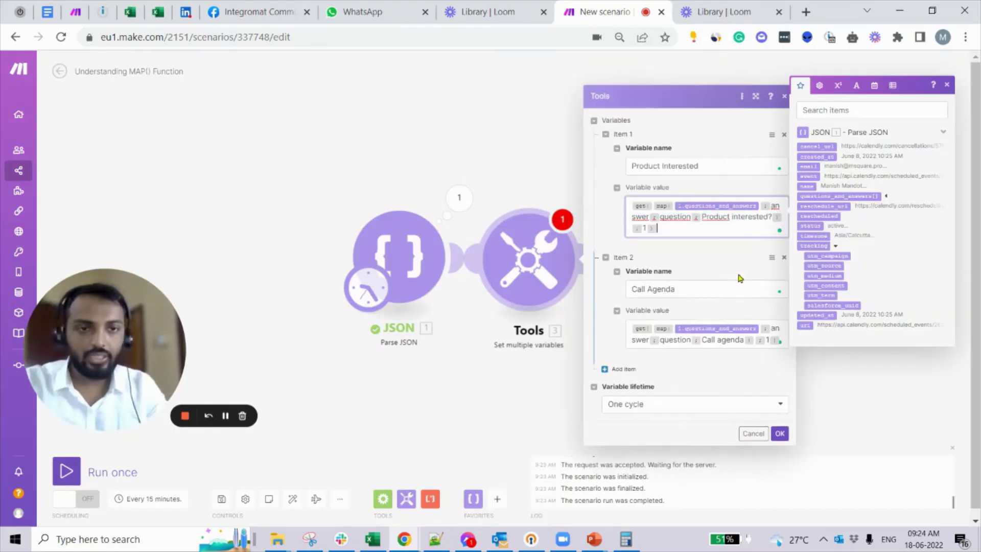
{"action": "left_click", "coordinate": [780, 421]}
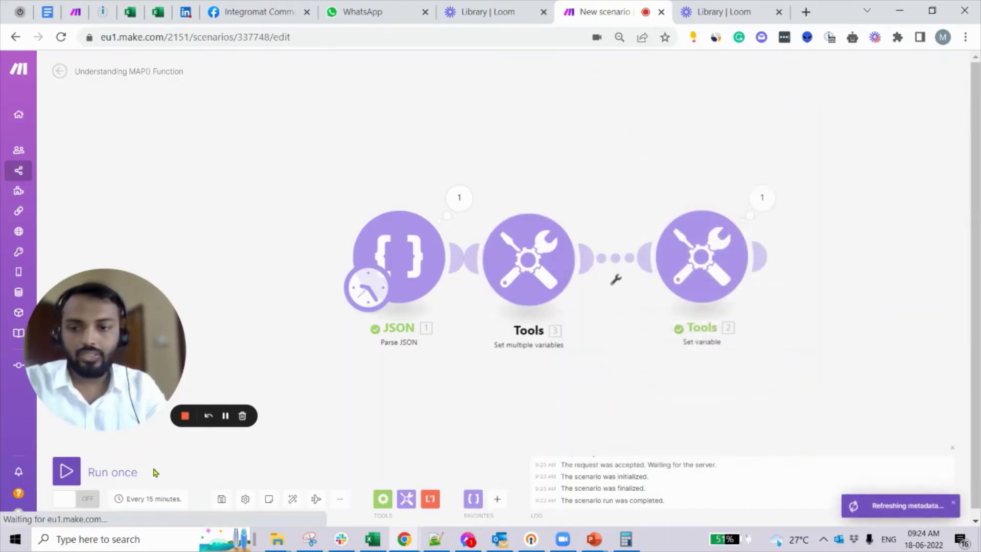
Run the scenario once and check the Set multiple variables output against the formulas in its settings
{"action": "left_click", "coordinate": [125, 472]}
{"action": "left_click", "coordinate": [541, 200]}
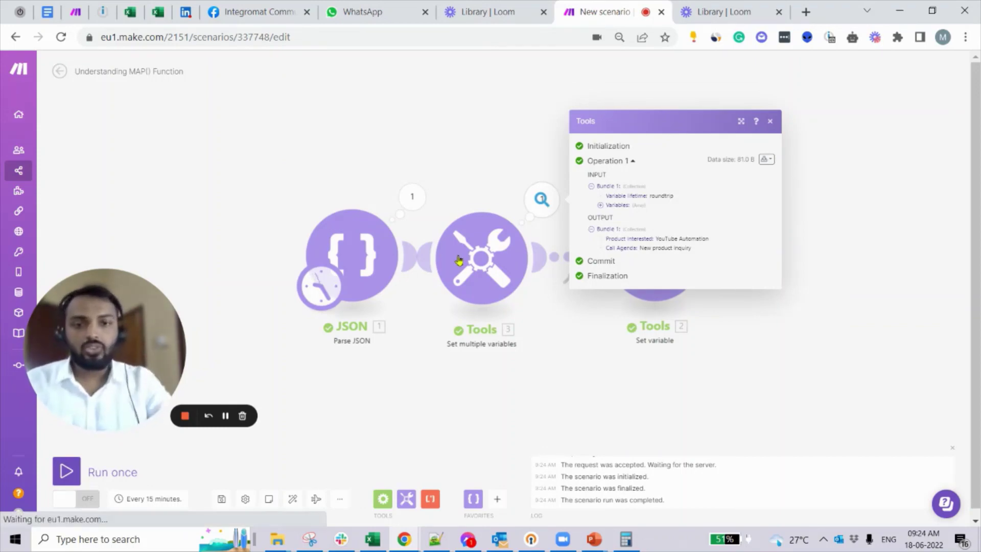
{"action": "left_click", "coordinate": [464, 271]}
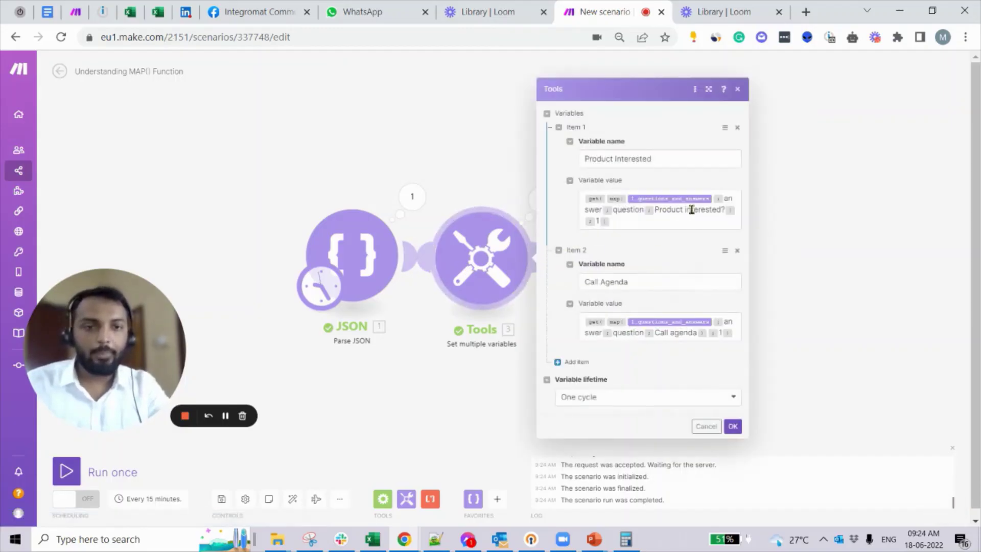